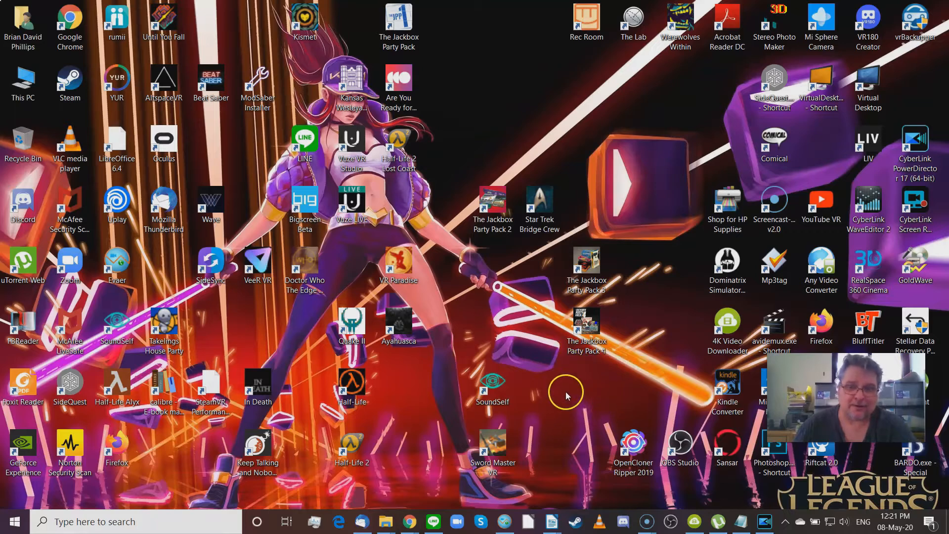
Step: Switch to the PowerDirector ghost-raw project from the taskbar
click(765, 528)
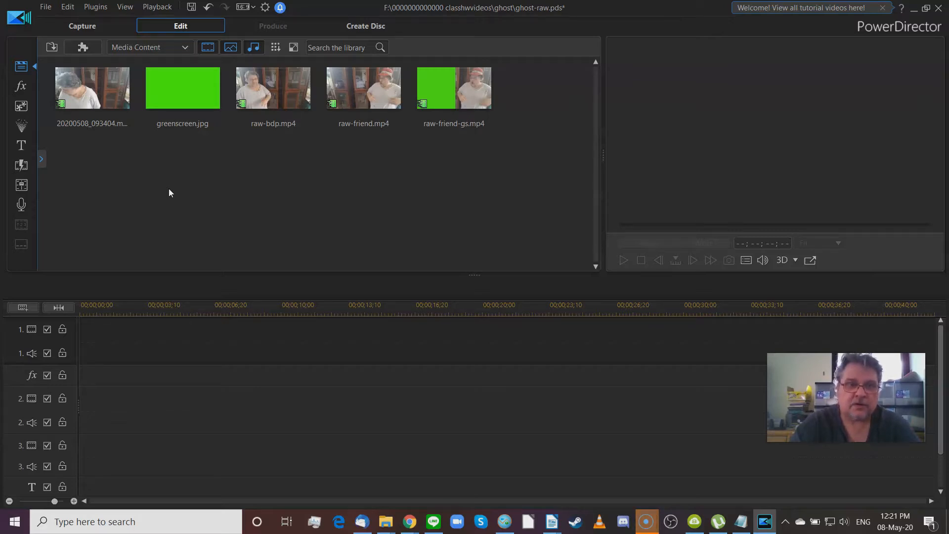
Step: Drag the 20200508_093404 clip from the media library onto video track 1
click(119, 101)
drag(95, 109, 202, 309)
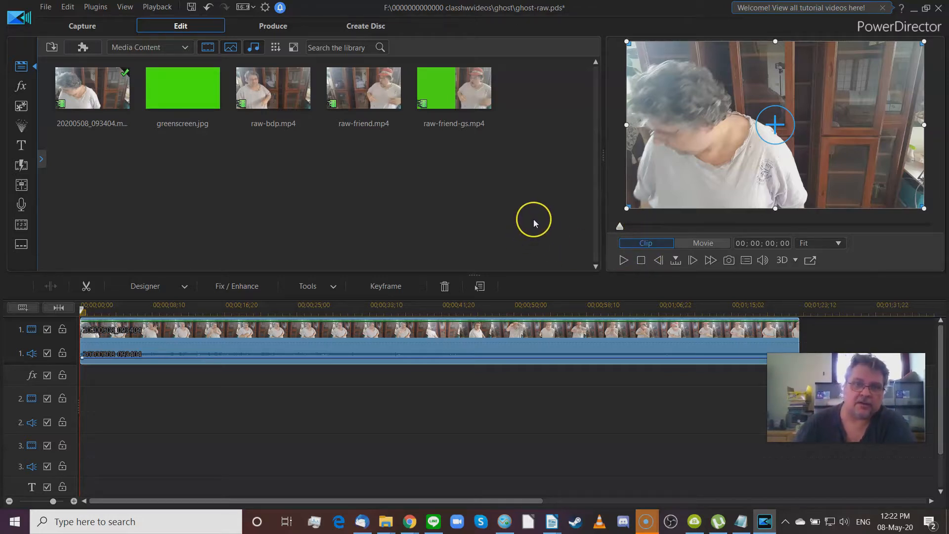
click(620, 228)
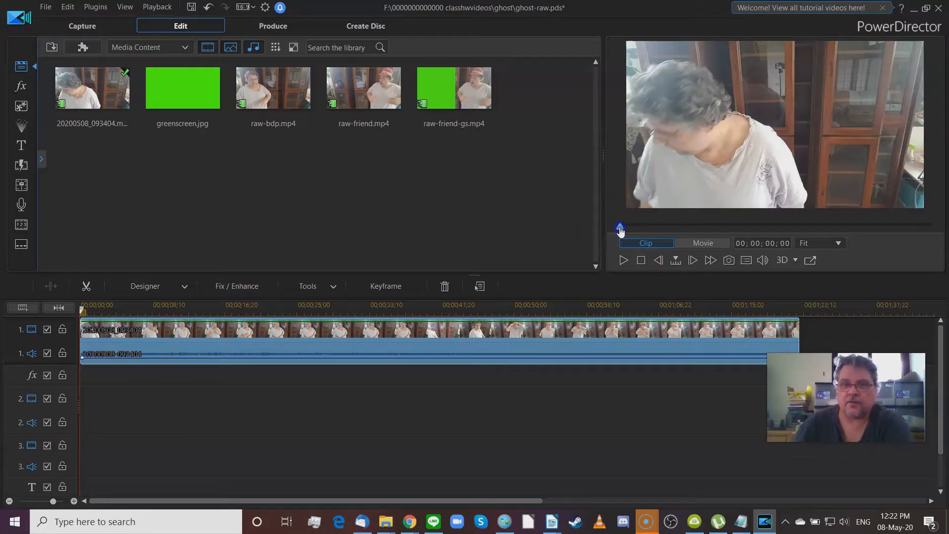
drag(620, 229, 640, 229)
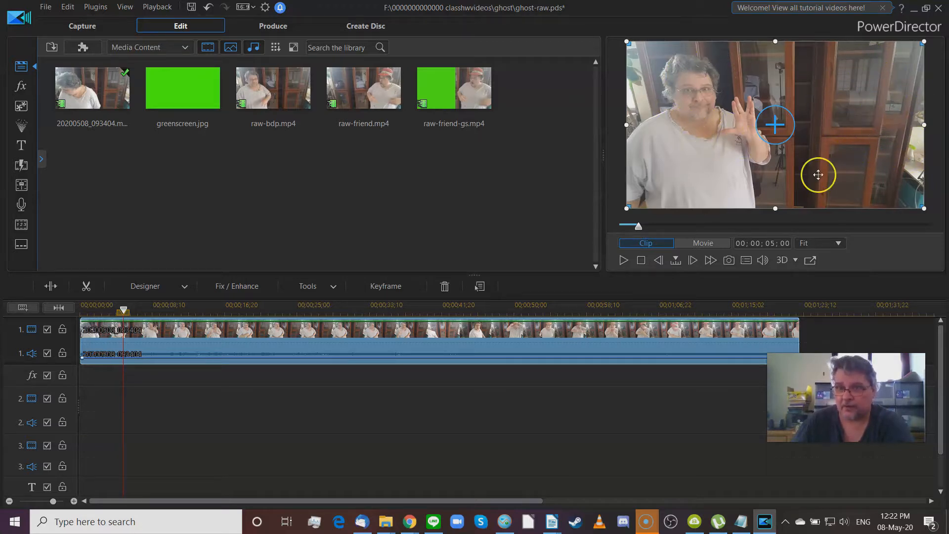
drag(639, 232, 675, 236)
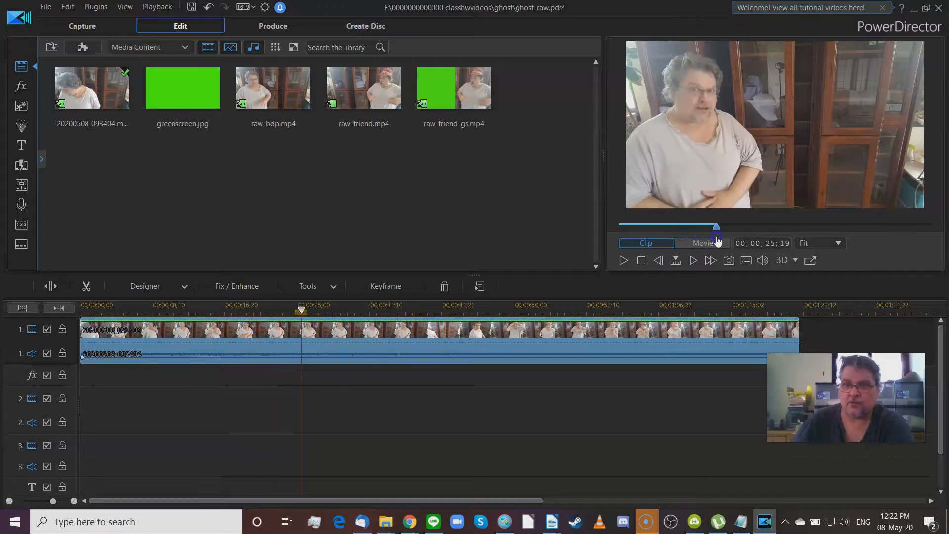
drag(738, 237, 858, 234)
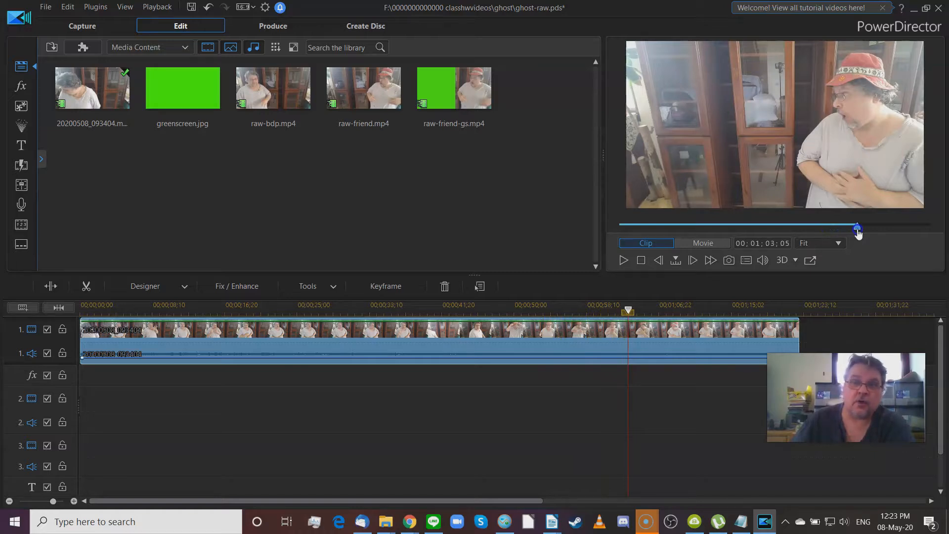
drag(859, 234, 859, 234)
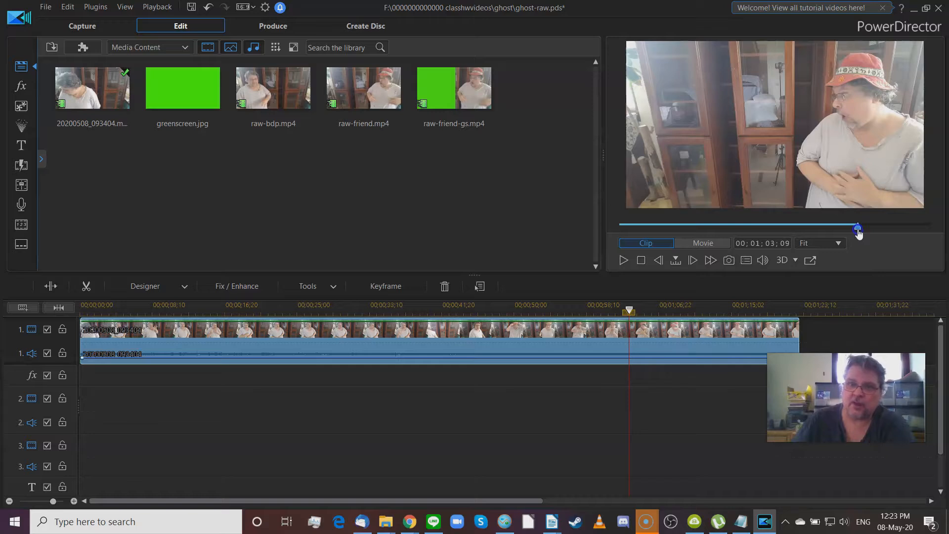
drag(859, 234, 938, 238)
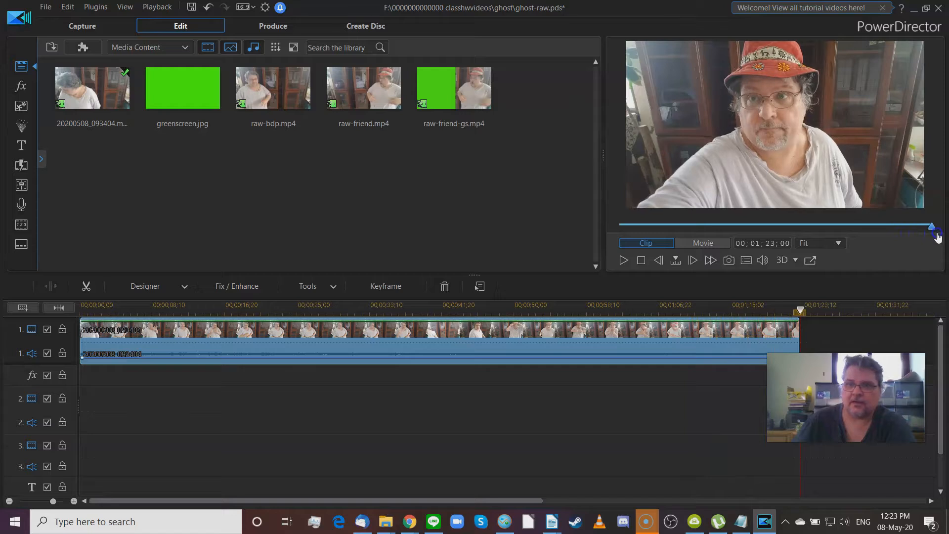
drag(913, 237, 651, 234)
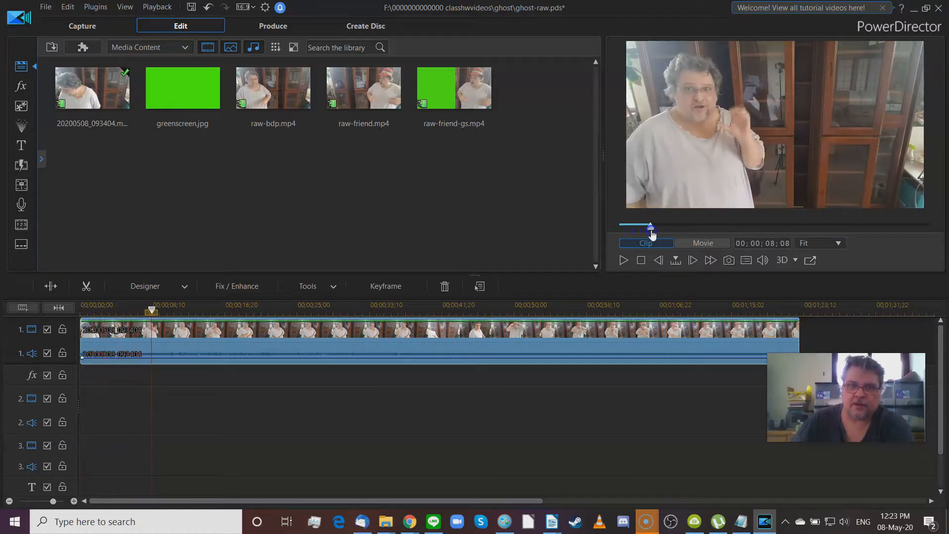
click(267, 96)
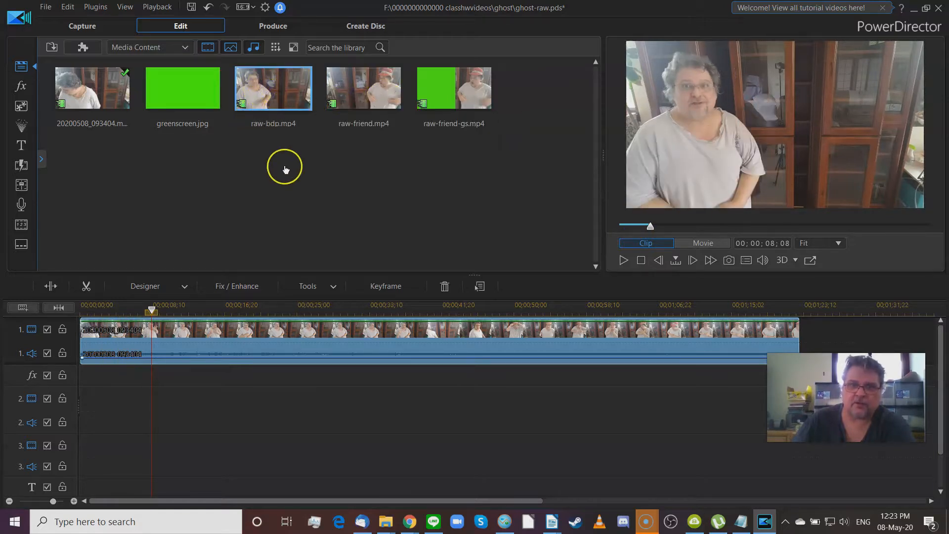
click(95, 95)
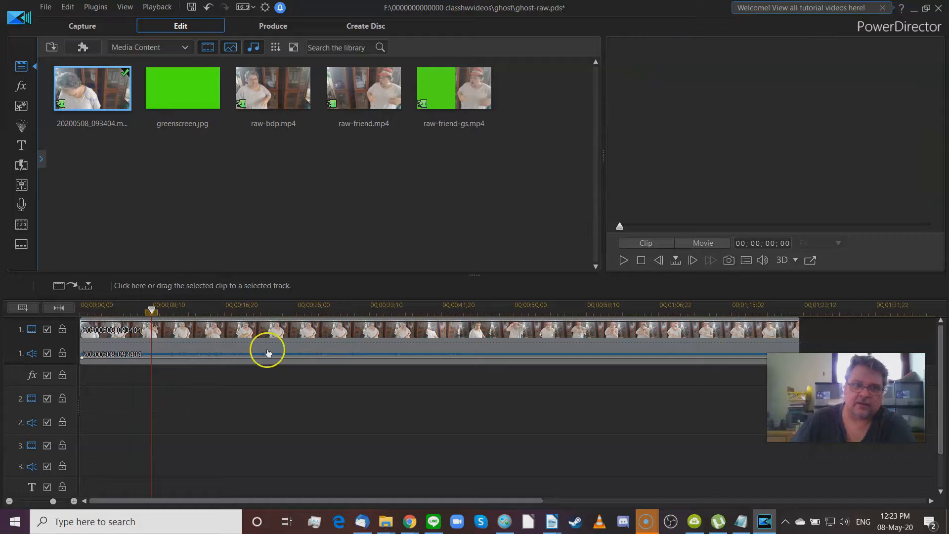
Step: Trim the 20200508_093404 clip to 00;00;04;09–00;00;36;24, a 00;00;32;15 duration
click(292, 339)
click(88, 287)
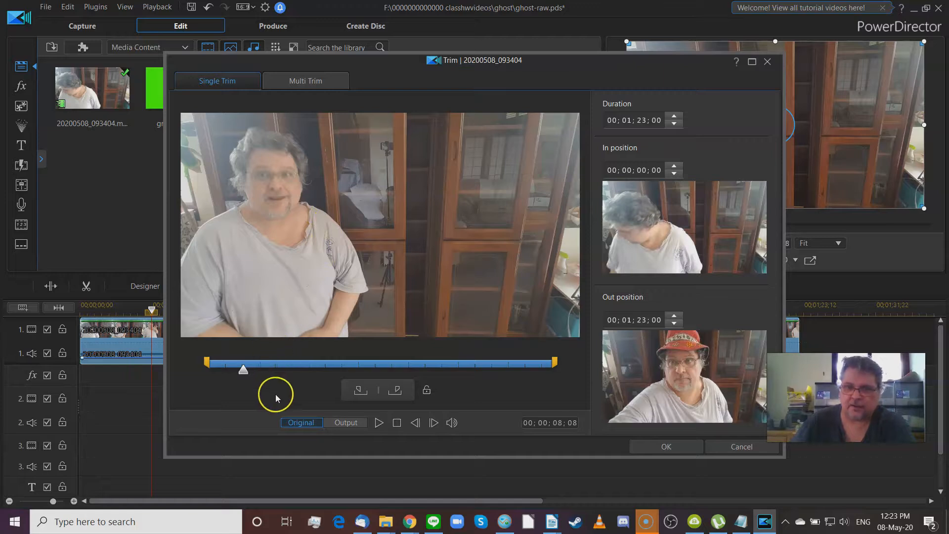
mouse_move(245, 375)
mouse_down()
mouse_move(210, 377)
mouse_move(483, 375)
mouse_move(211, 375)
mouse_move(229, 373)
mouse_up()
click(360, 391)
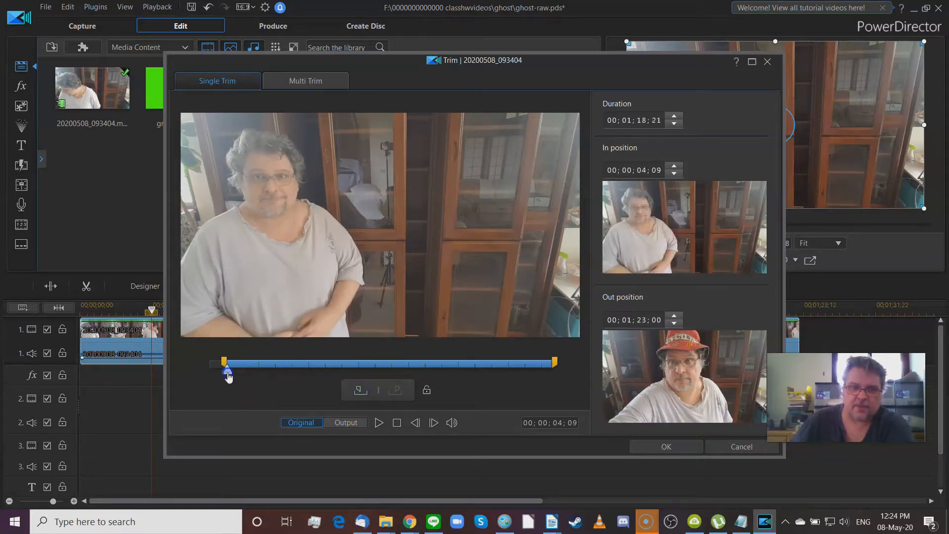
drag(270, 377, 363, 378)
click(394, 391)
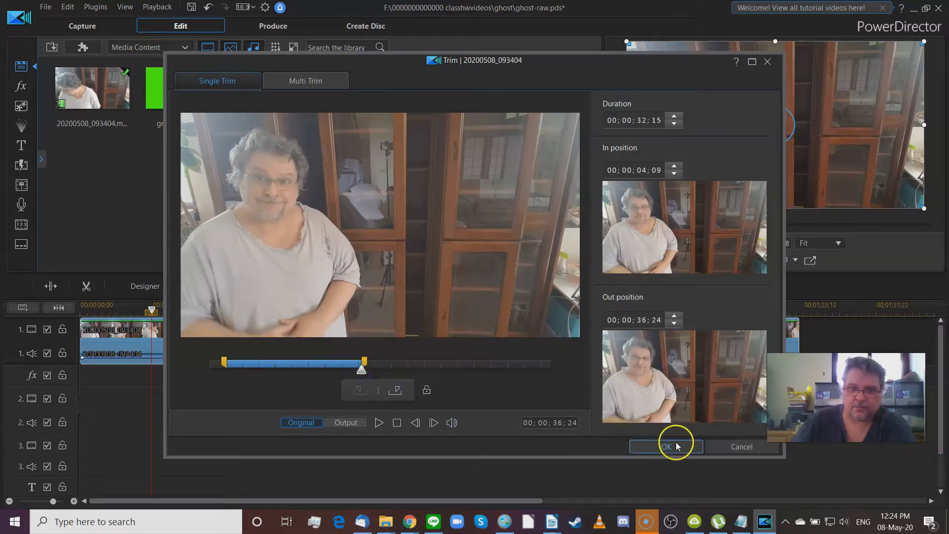
click(672, 444)
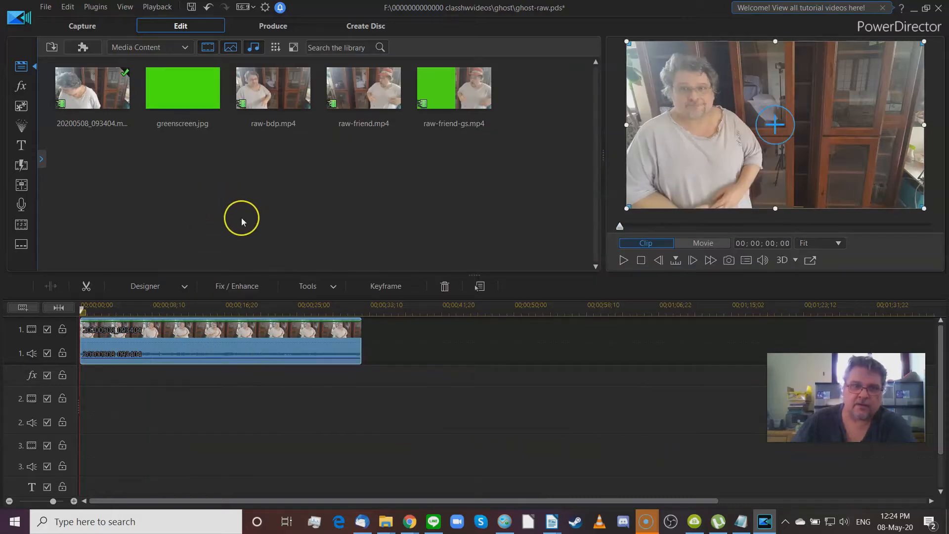
click(85, 312)
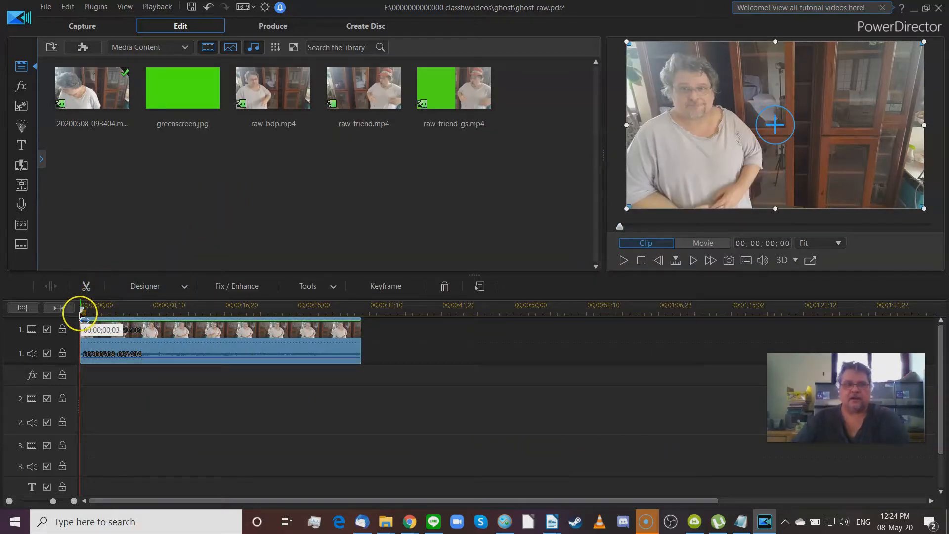
drag(85, 312, 199, 329)
click(198, 327)
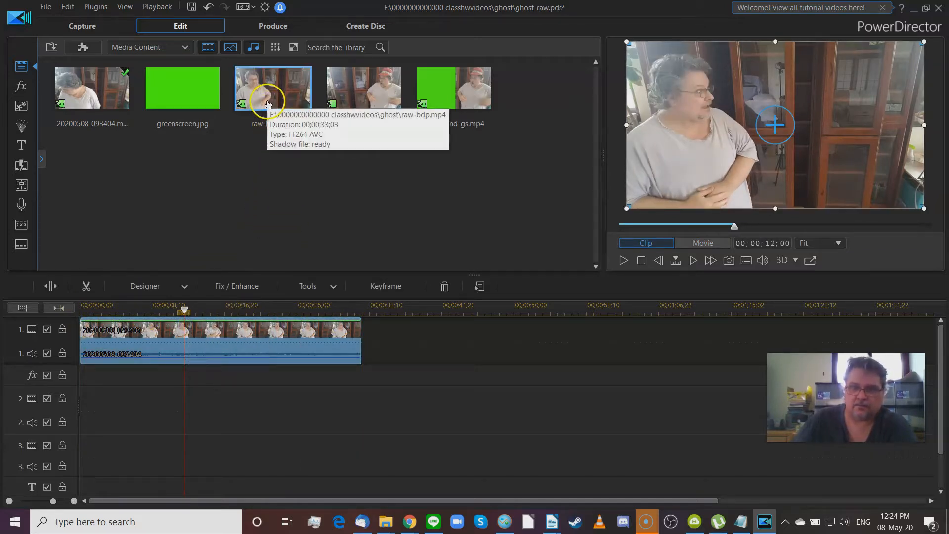
click(549, 180)
drag(622, 230, 805, 230)
drag(887, 228, 831, 229)
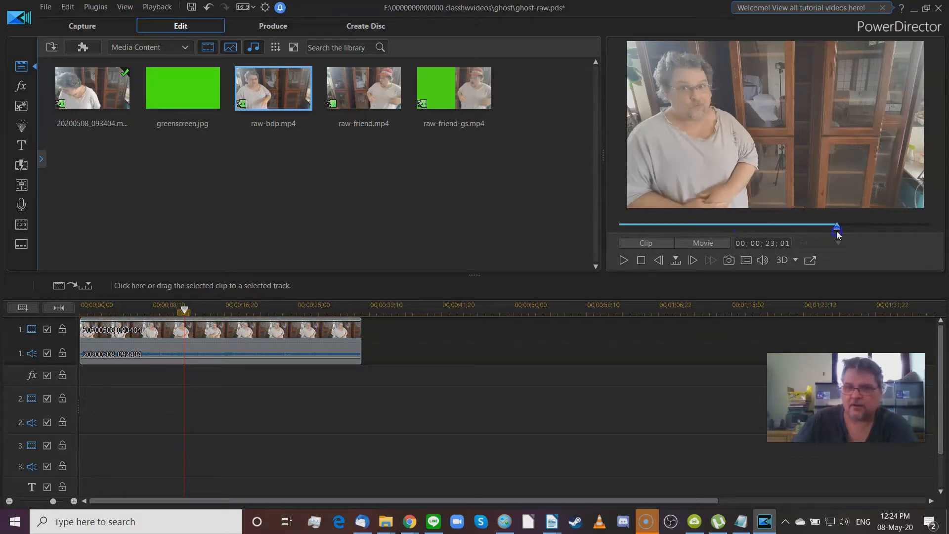
click(260, 341)
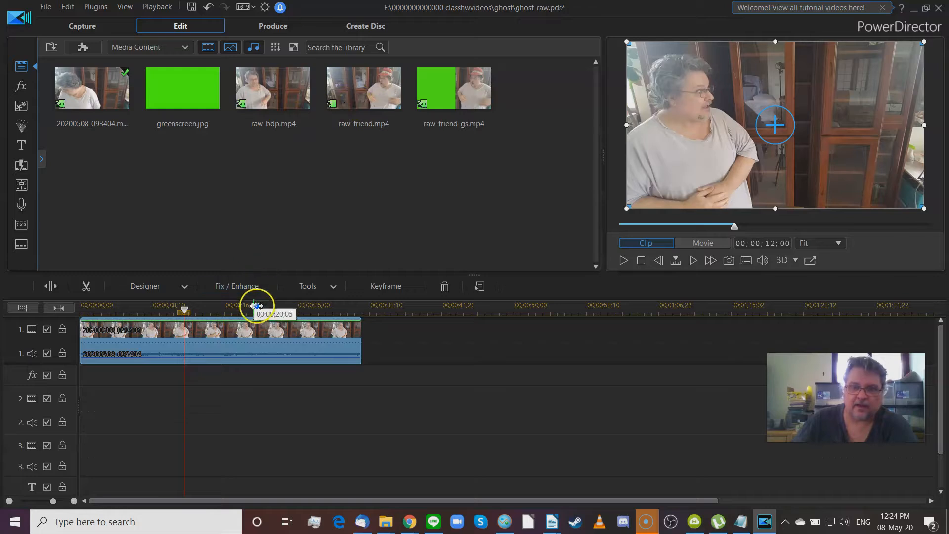
drag(254, 303, 536, 303)
click(380, 116)
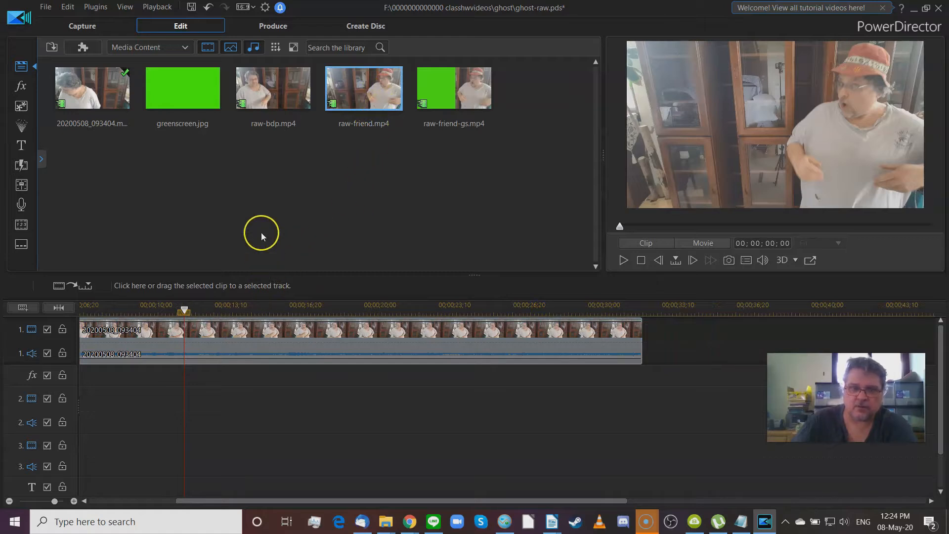
click(258, 91)
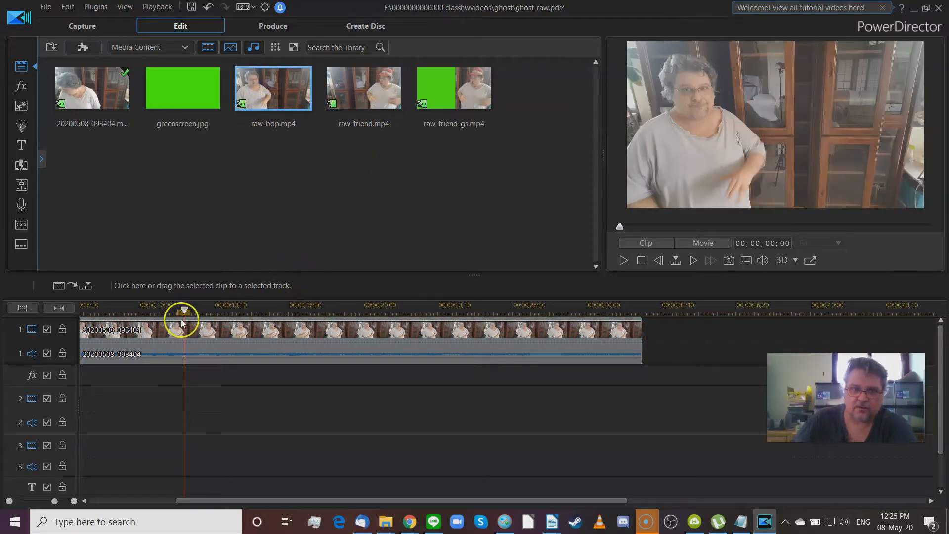
drag(186, 311, 123, 319)
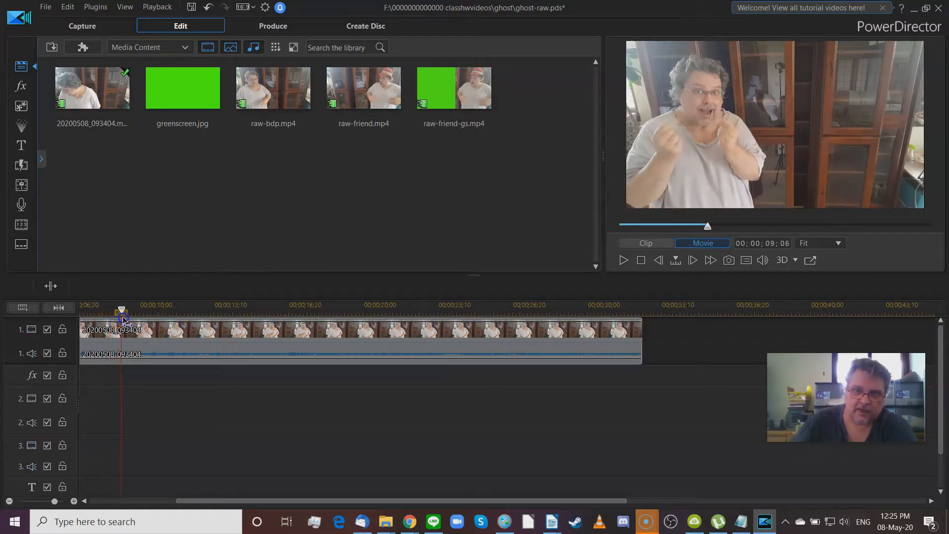
click(124, 319)
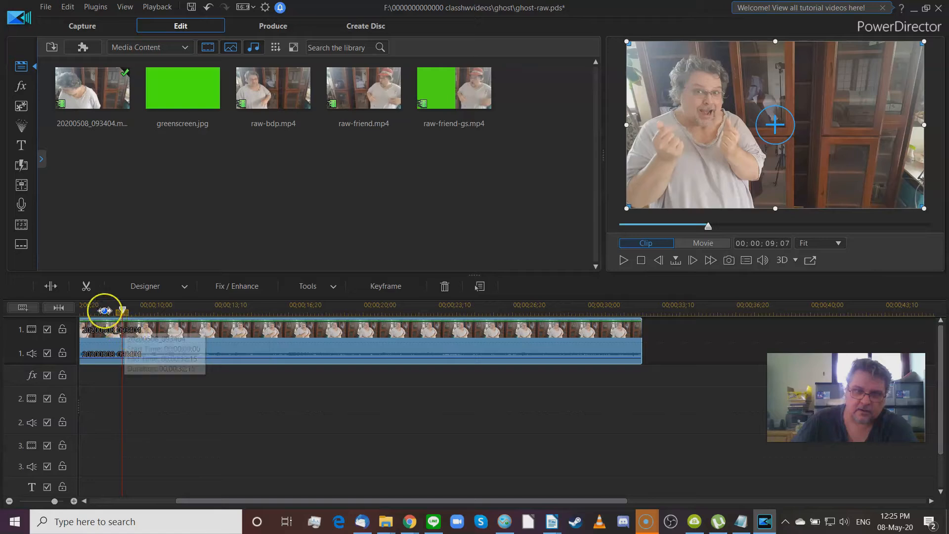
Step: Split the timeline clip at two playback positions to isolate a middle piece
click(53, 288)
drag(170, 304, 537, 331)
click(538, 330)
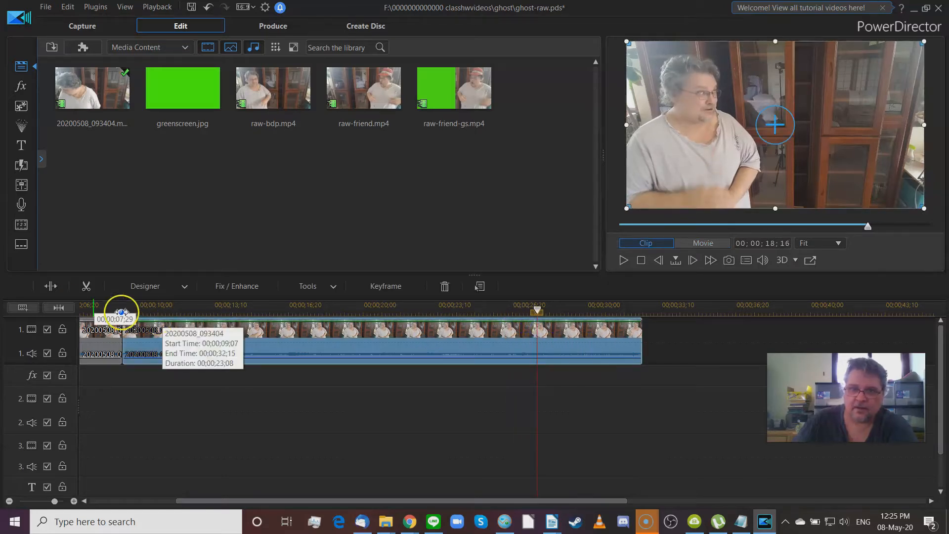
click(51, 286)
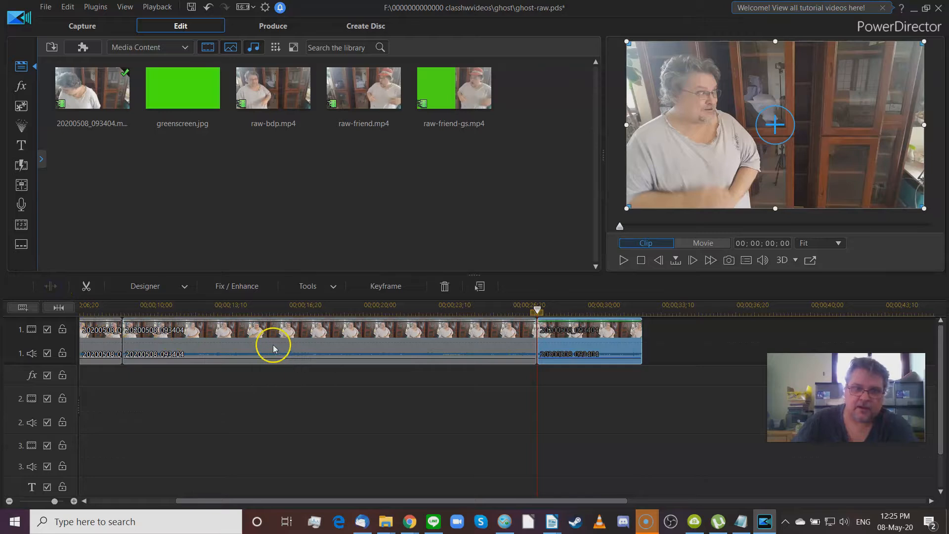
click(273, 349)
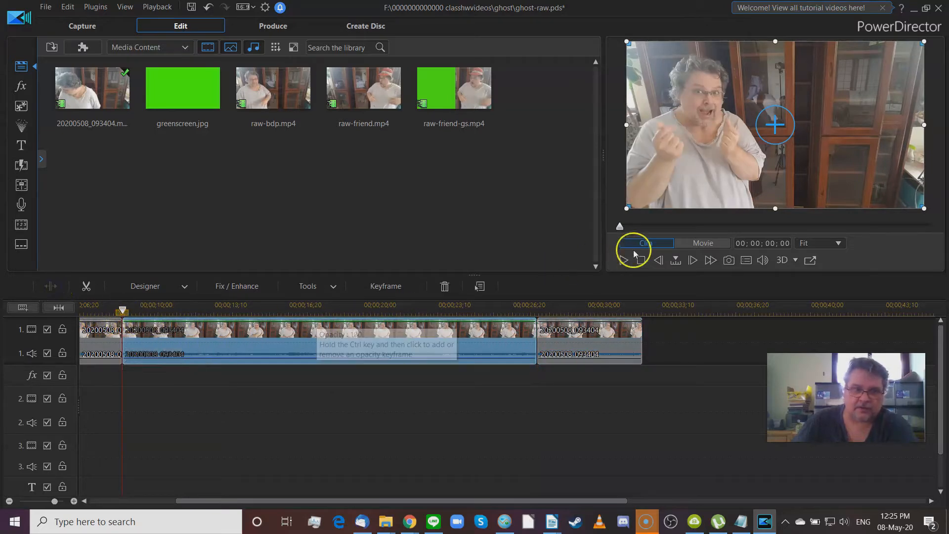
drag(619, 230, 946, 223)
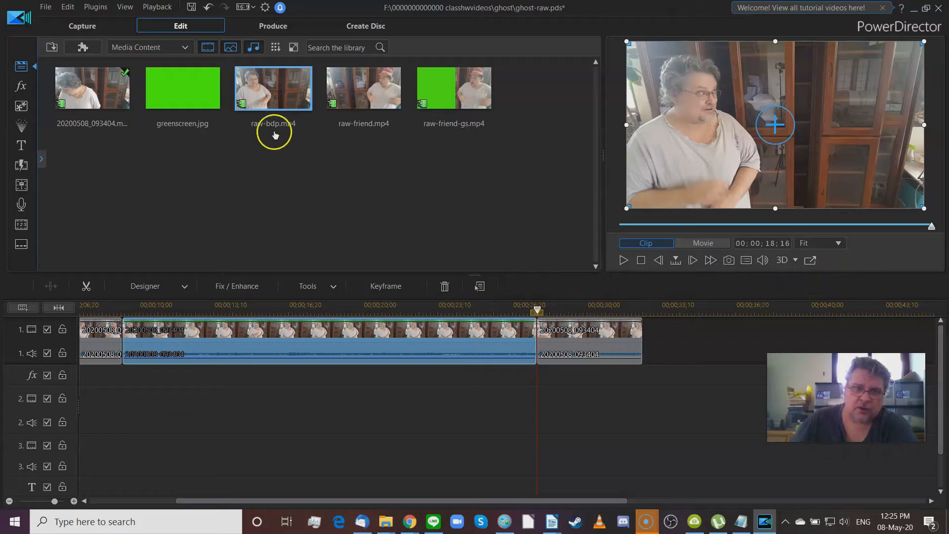
Step: Preview the 20200508_093404 and raw-friend.mp4 clips from the library
click(76, 105)
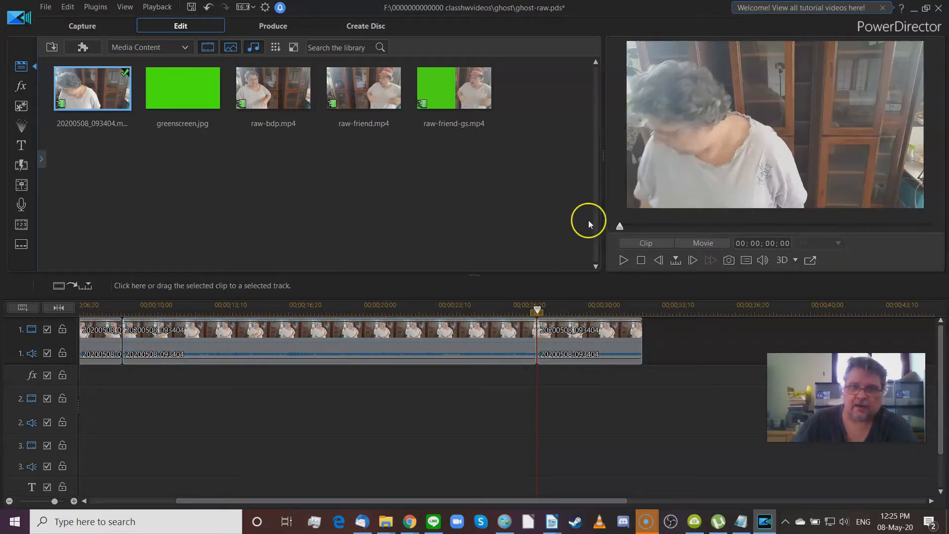
drag(623, 228, 802, 226)
click(364, 87)
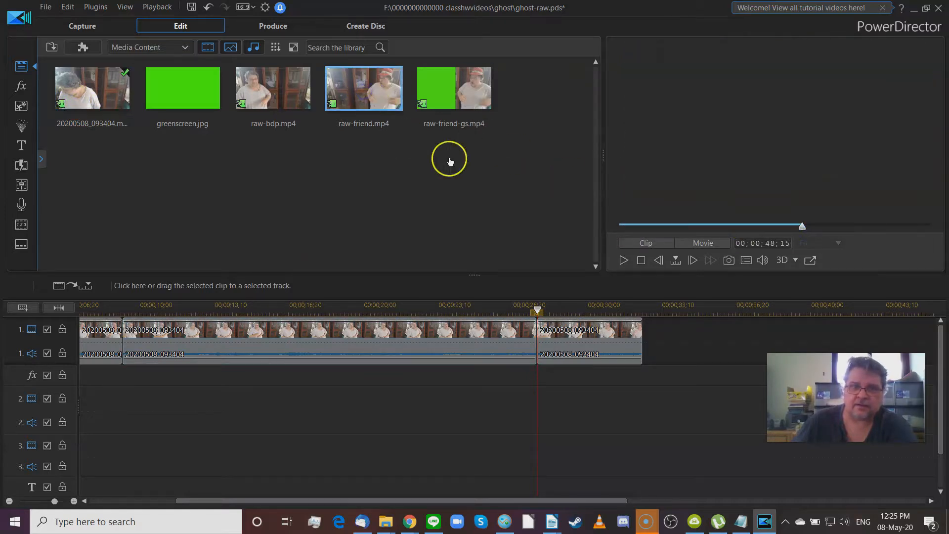
drag(618, 227, 698, 228)
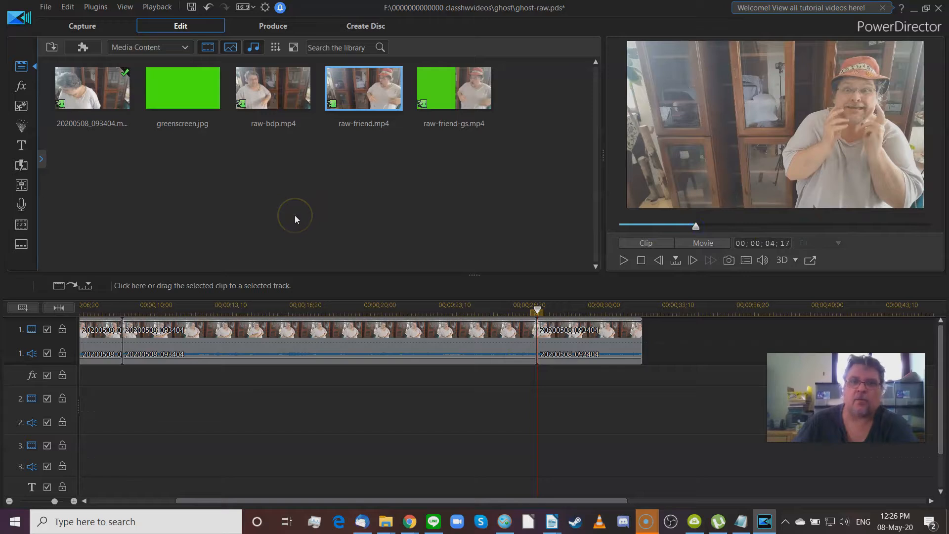
Step: Select all timeline clips with Ctrl+A and delete them
click(110, 328)
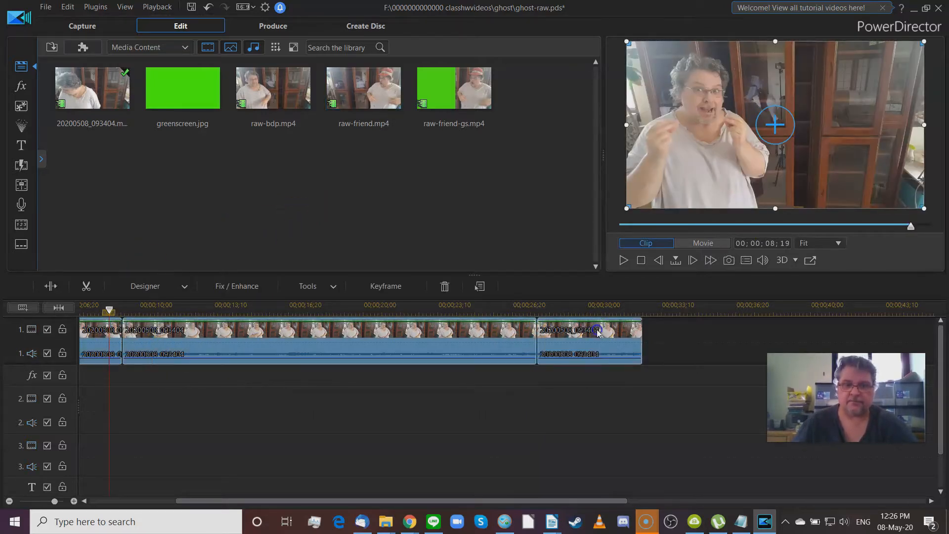
key(ctrl+a)
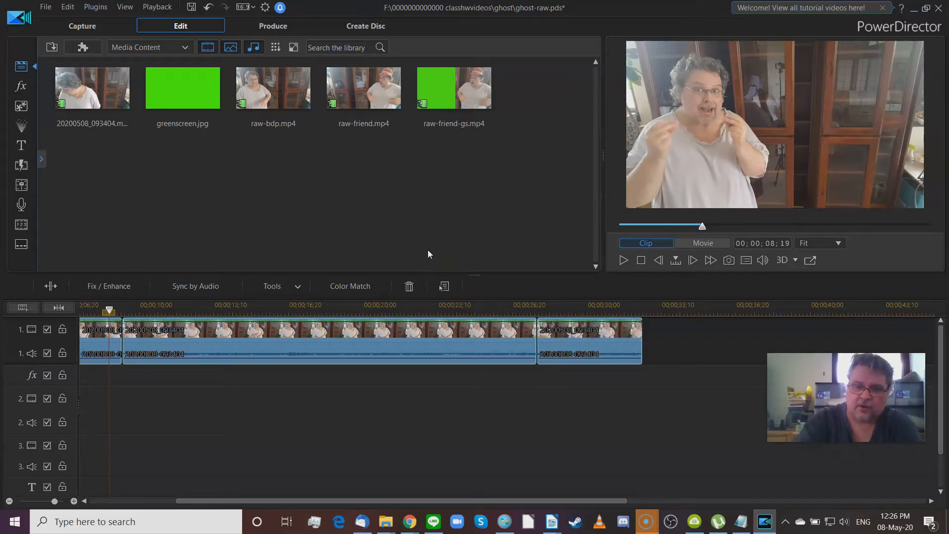
key(Delete)
click(256, 91)
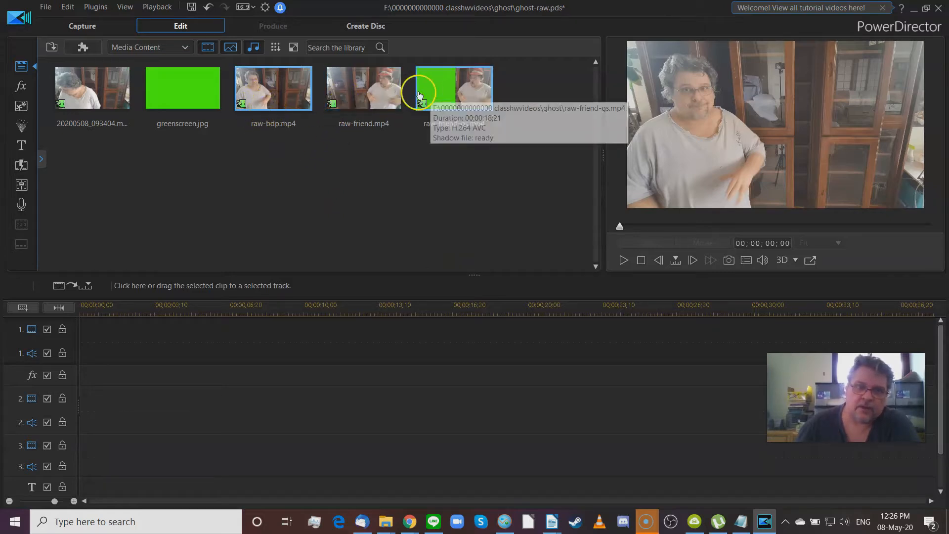
Step: Place raw-friend.mp4 on video track 1 and zoom the timeline to fit it
click(368, 99)
drag(365, 89, 82, 326)
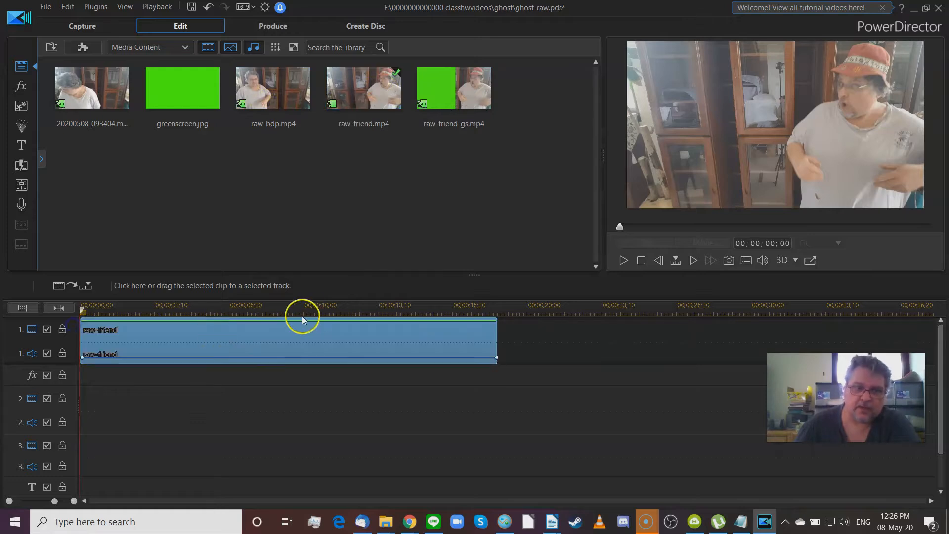
click(303, 319)
drag(297, 307, 494, 305)
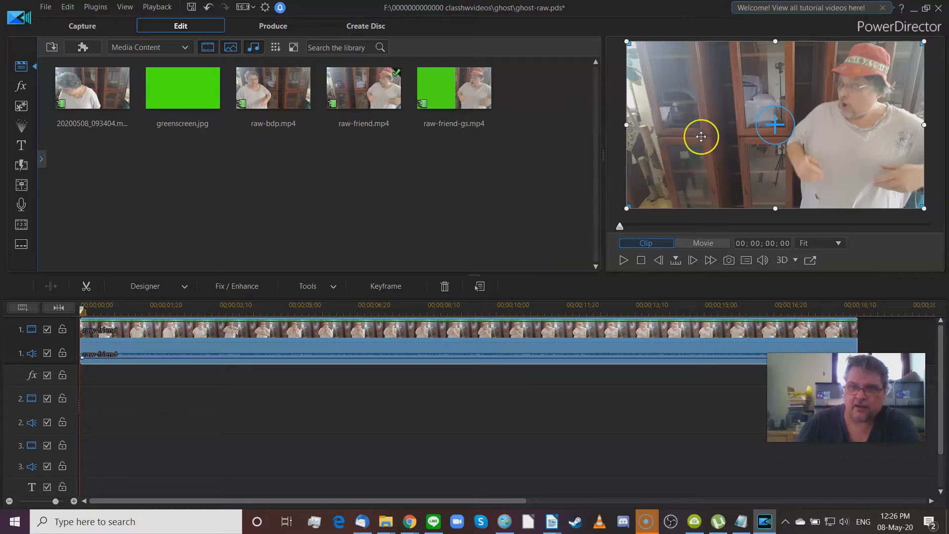
Step: Compare raw-friend-gs.mp4, raw-friend.mp4 and raw-bdp.mp4 previews, then reselect the raw-friend clip
click(450, 92)
drag(626, 229, 600, 237)
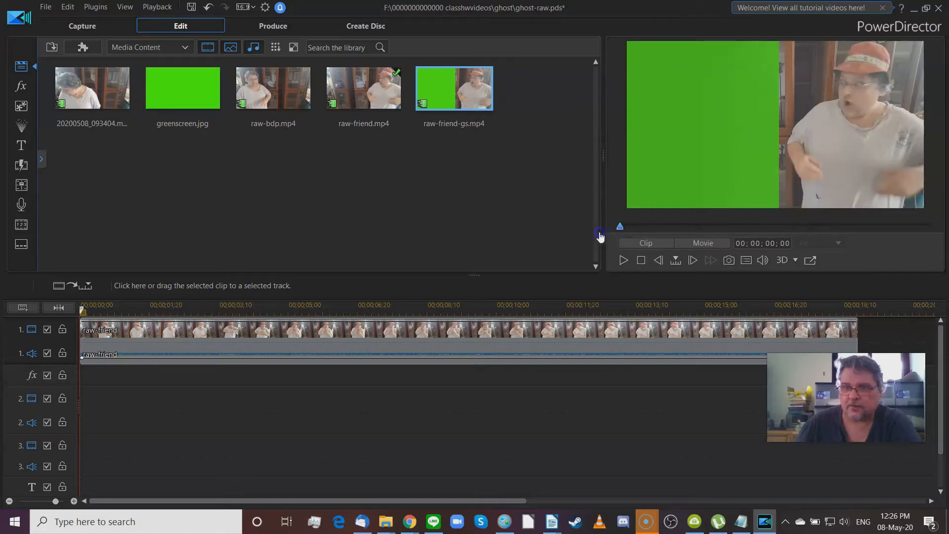
click(356, 94)
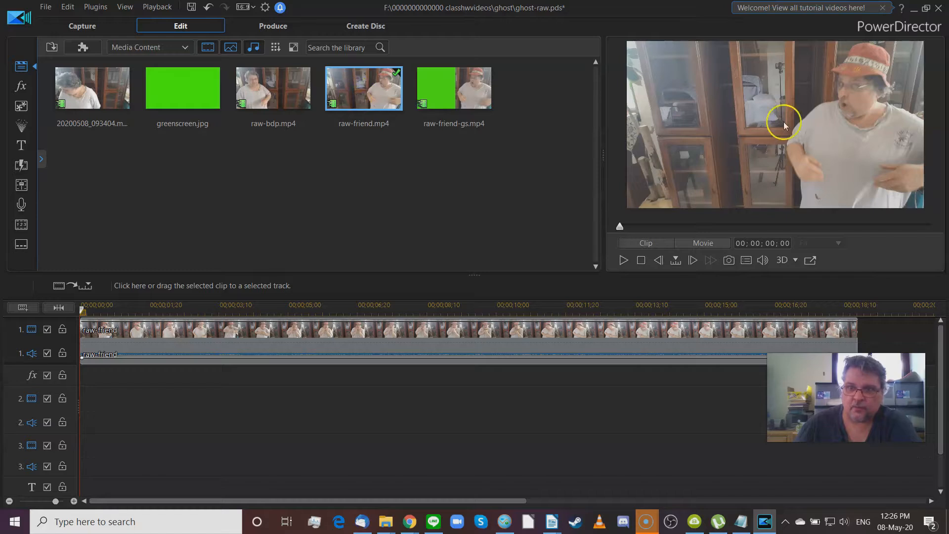
click(272, 85)
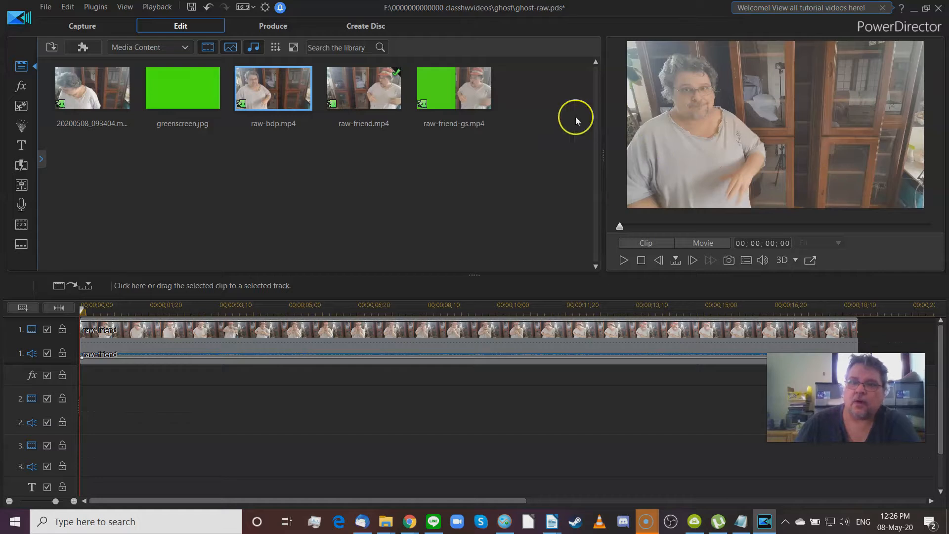
click(368, 97)
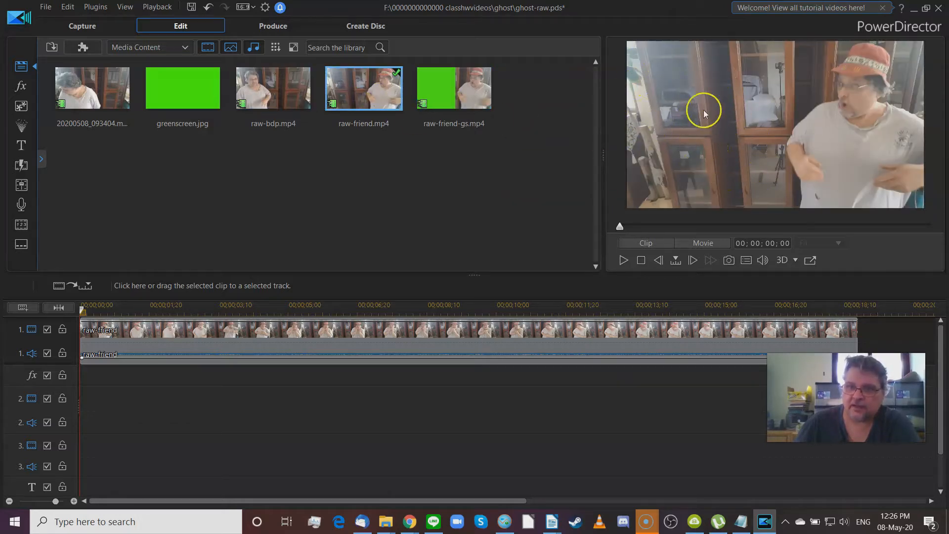
click(254, 97)
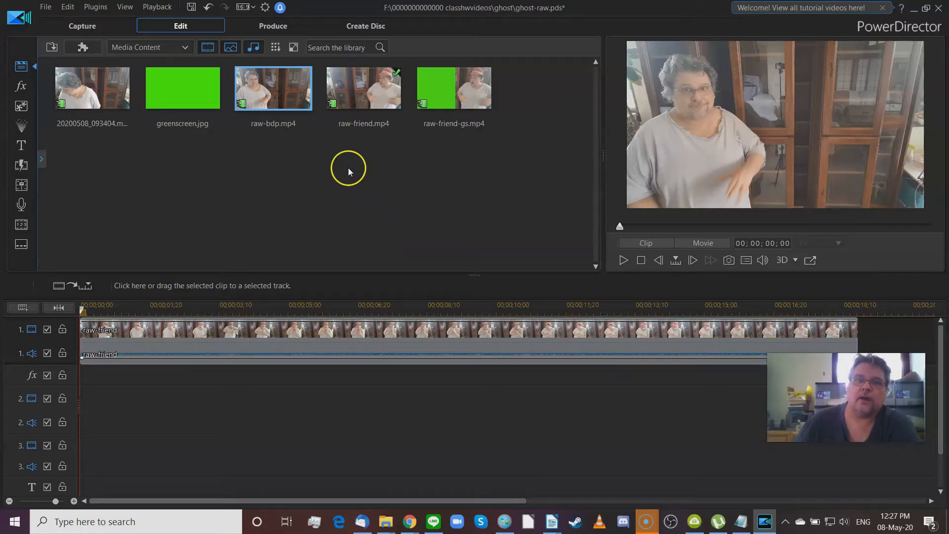
click(307, 329)
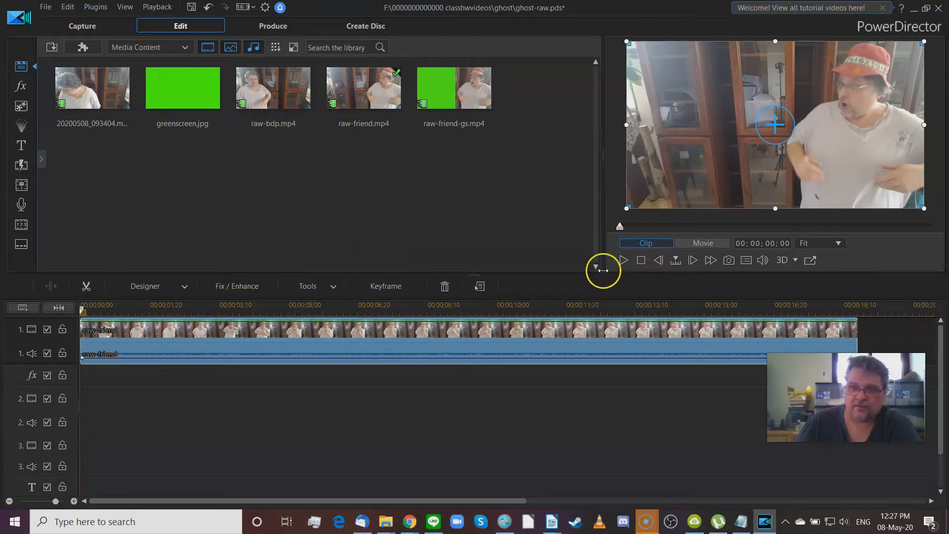
Step: Add greenscreen.jpg to track 2 and slide it toward the left of the frame
drag(183, 108, 64, 398)
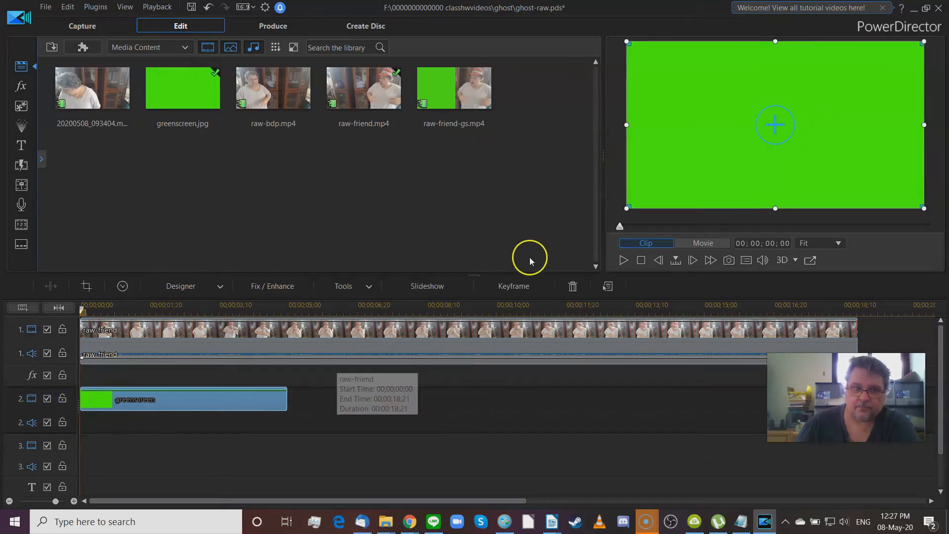
drag(900, 128, 747, 128)
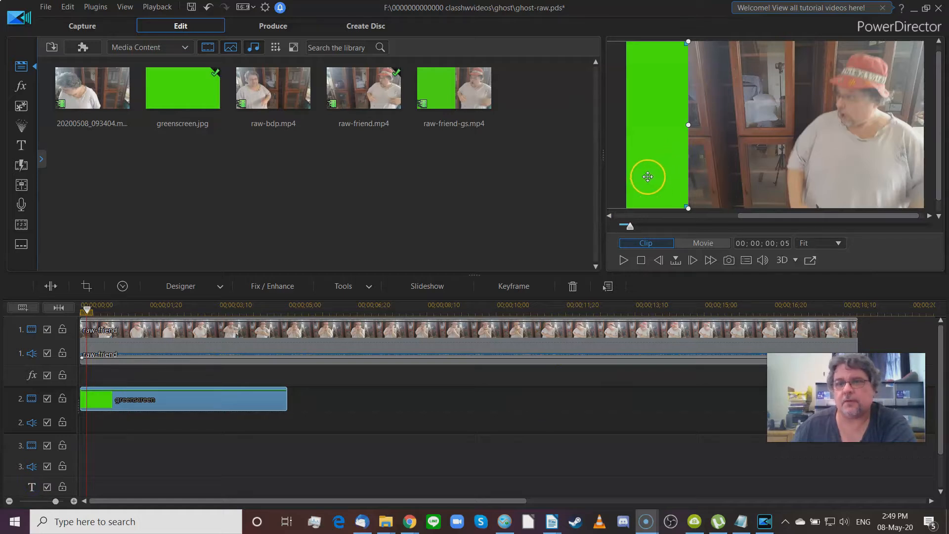
drag(653, 175, 786, 175)
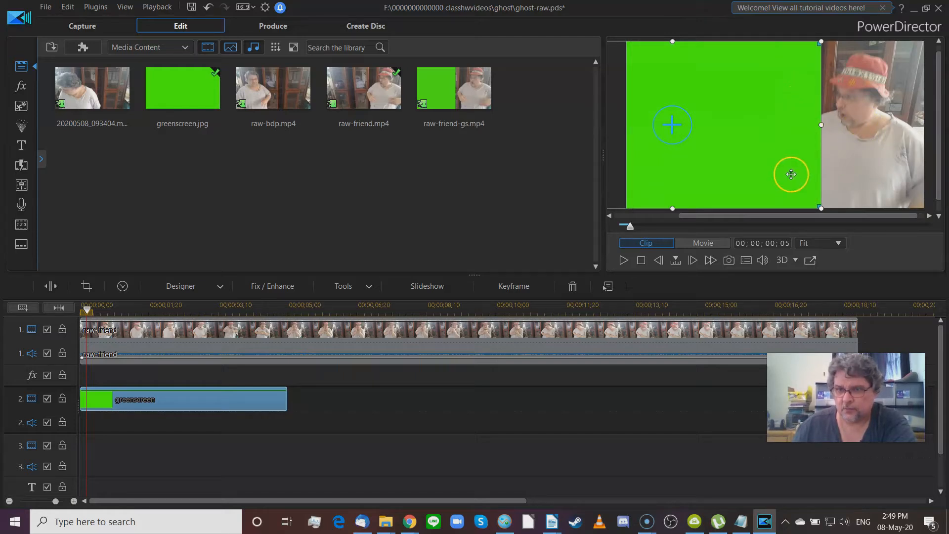
drag(791, 174, 655, 175)
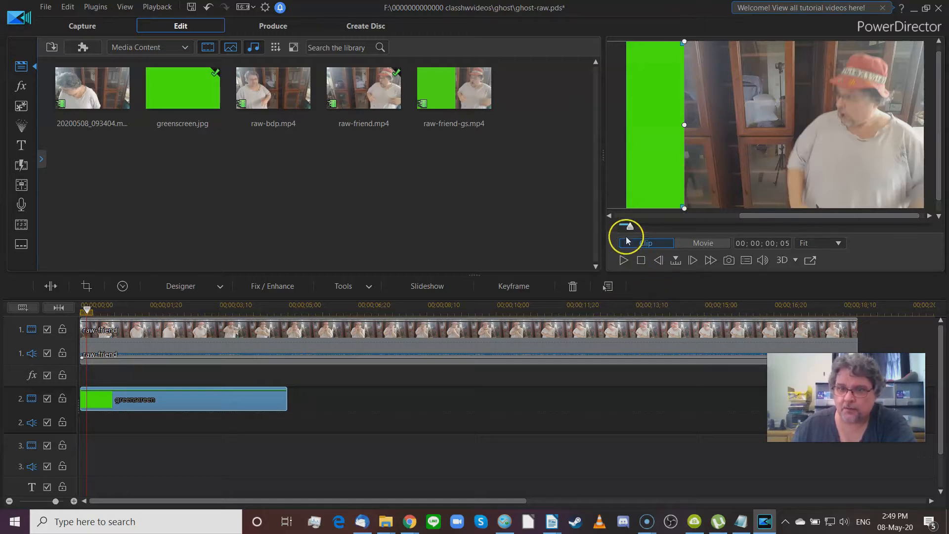
drag(629, 232, 797, 239)
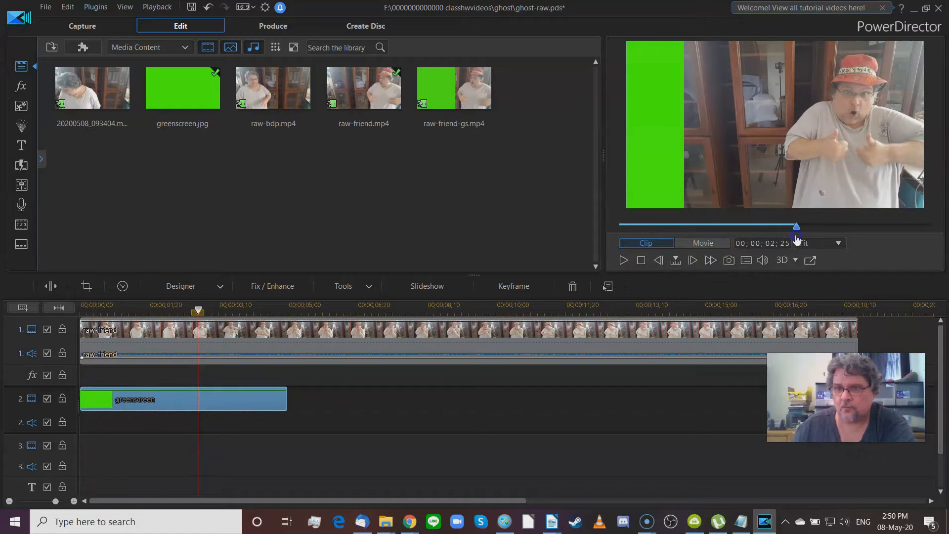
click(847, 125)
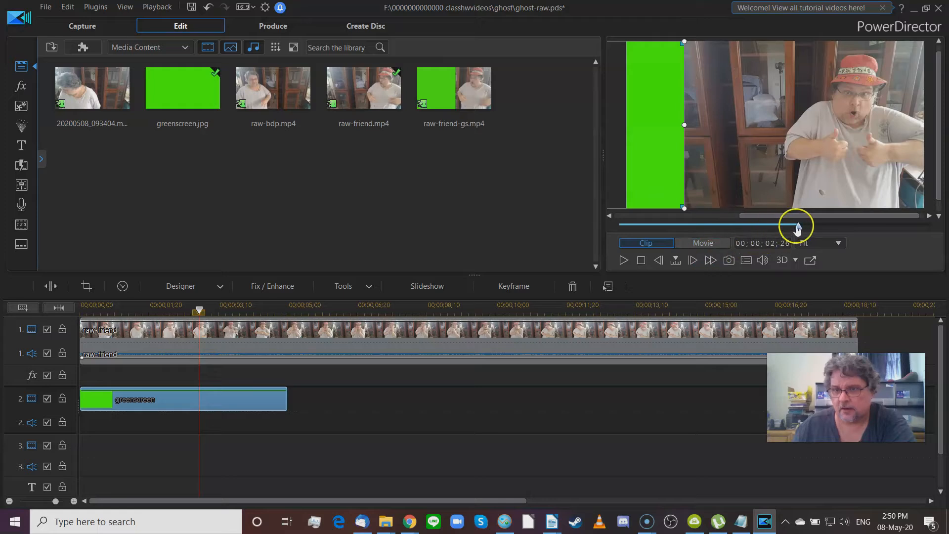
Step: Check later frames and nudge the green overlay slightly right to refine its placement
drag(801, 231, 866, 231)
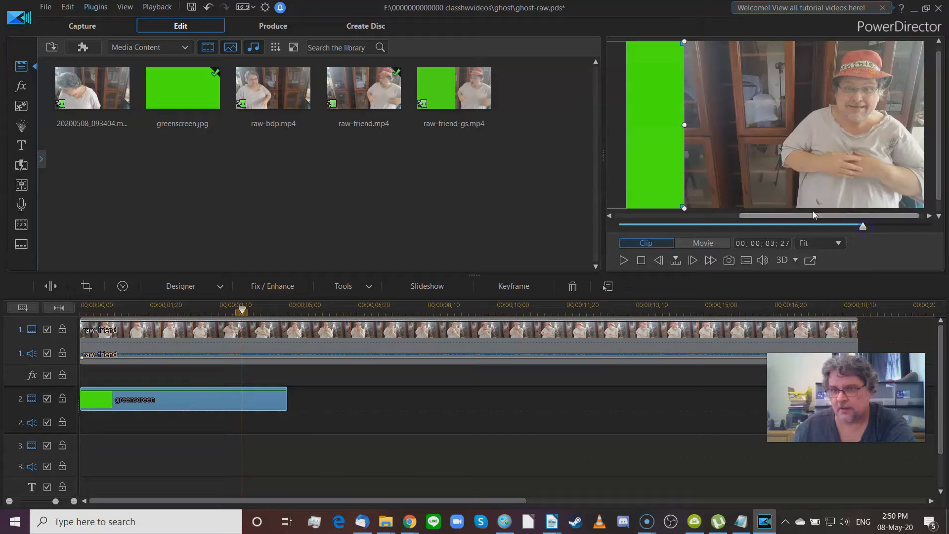
drag(863, 229, 883, 232)
drag(893, 231, 716, 234)
click(778, 158)
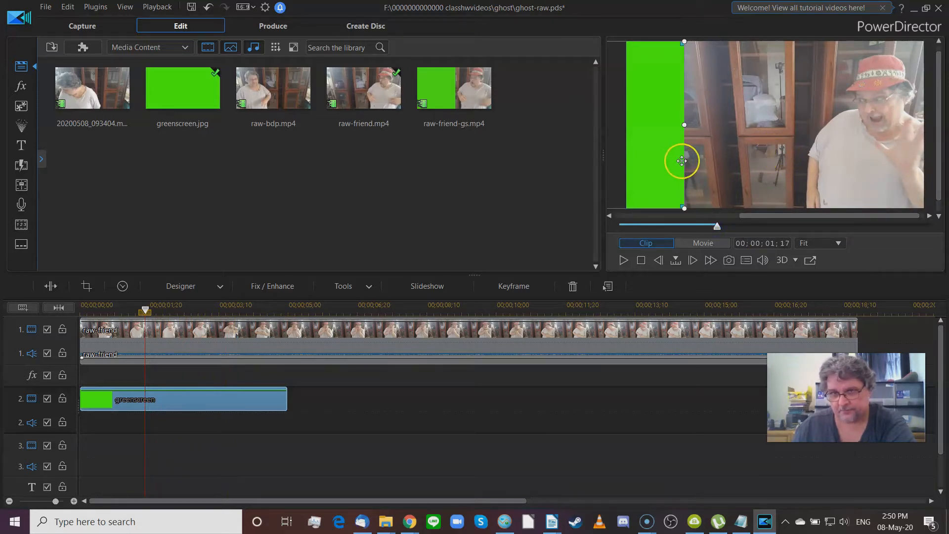
drag(670, 162, 764, 162)
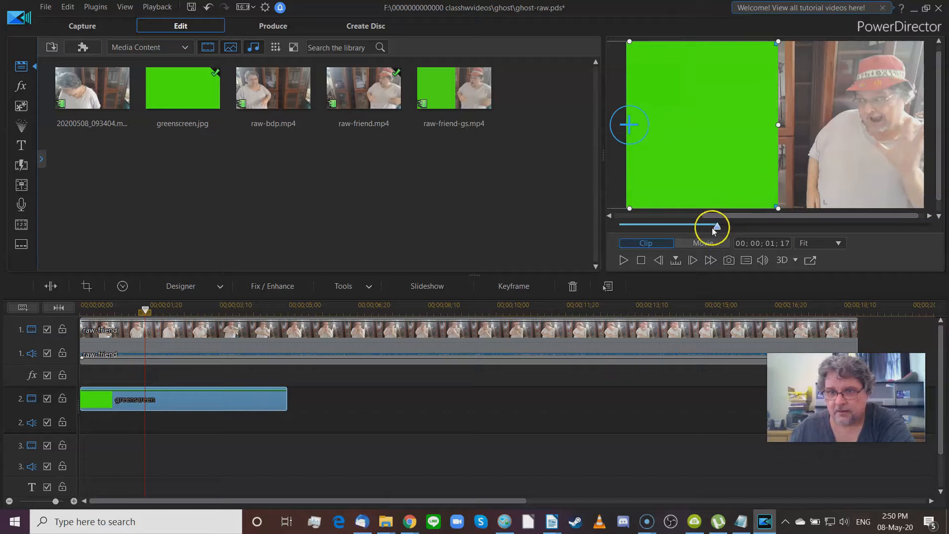
mouse_move(720, 229)
mouse_down()
mouse_move(626, 230)
mouse_move(608, 242)
mouse_move(628, 230)
mouse_move(907, 236)
mouse_move(735, 228)
mouse_up()
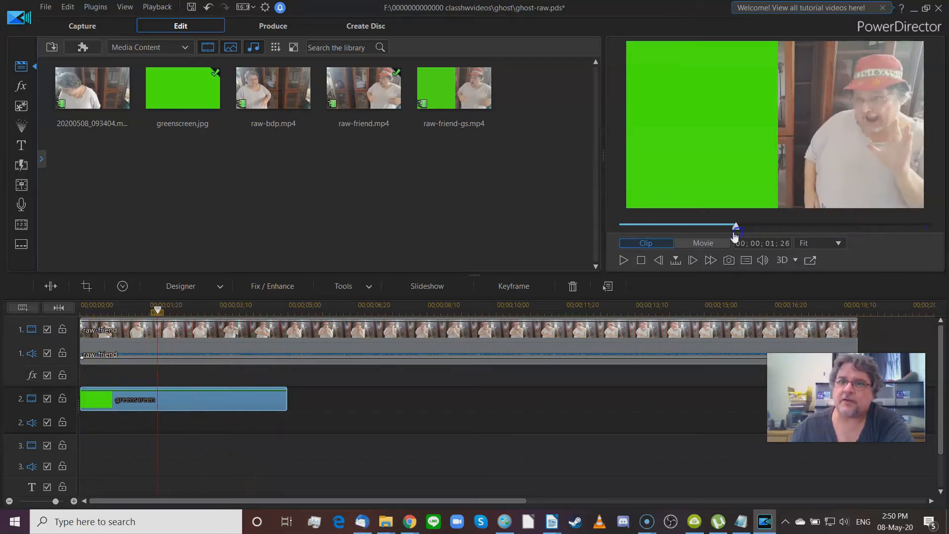
click(676, 168)
click(692, 119)
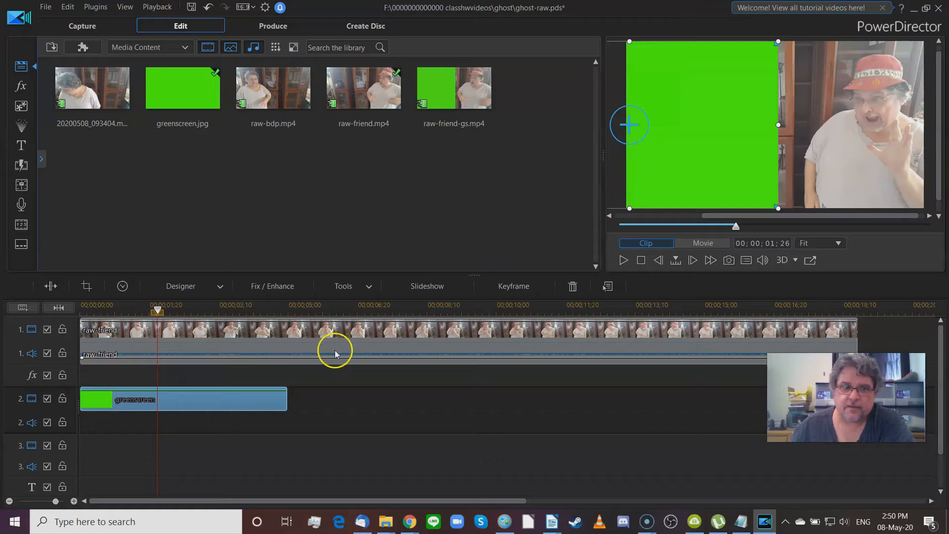
right_click(174, 407)
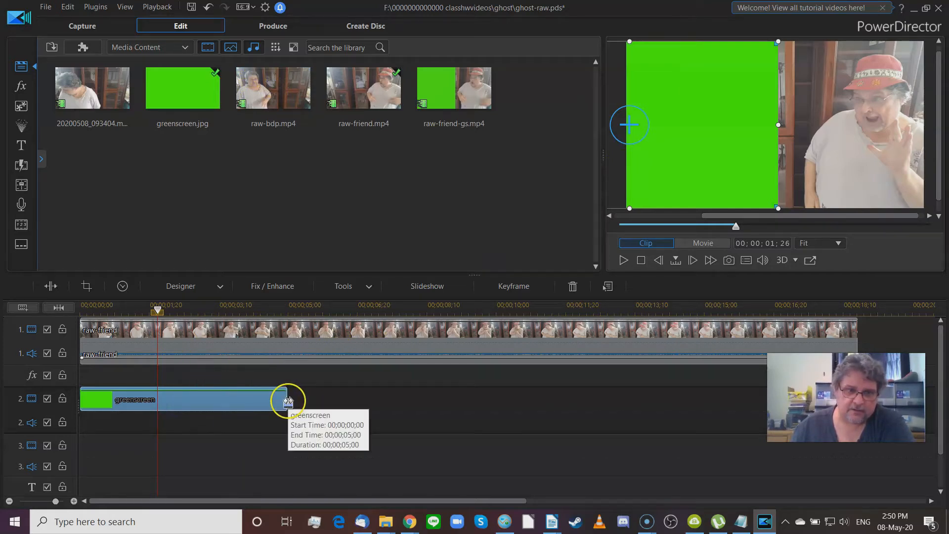
Step: Stretch the track 2 greenscreen clip to the raw-friend clip's 00;00;18;21 end
drag(288, 402, 825, 399)
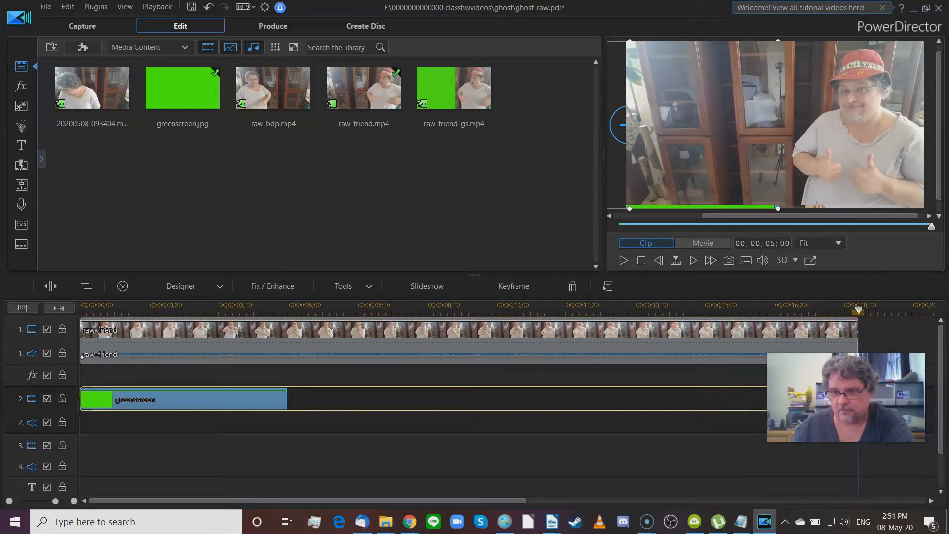
drag(825, 400, 858, 400)
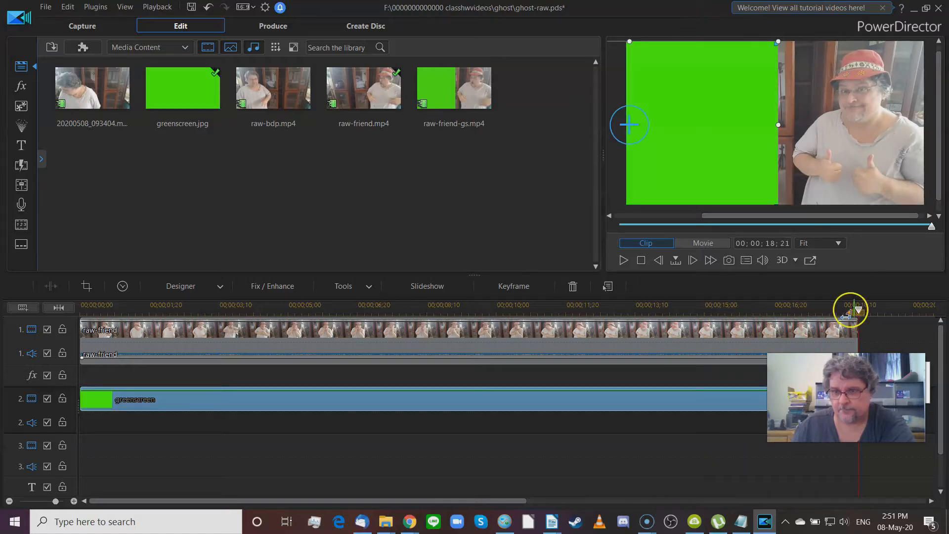
drag(857, 311, 62, 331)
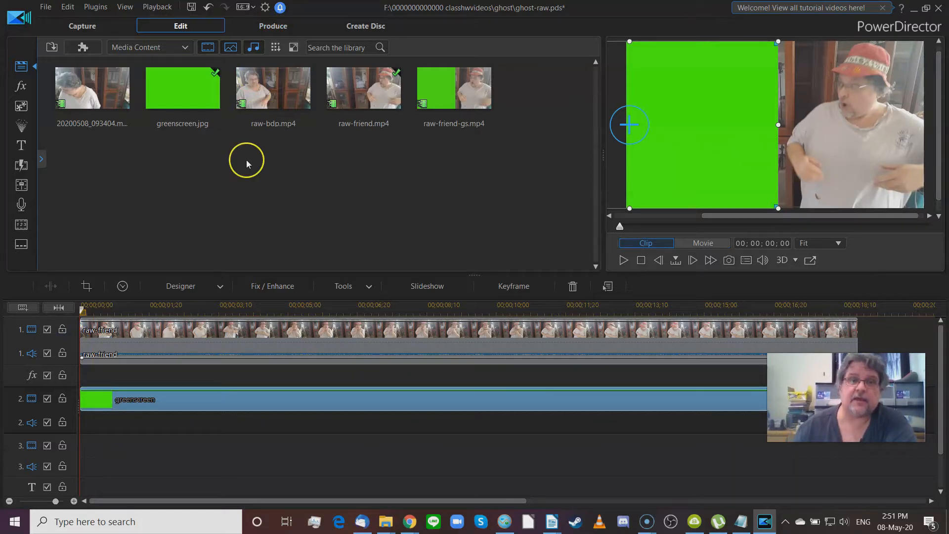
Step: Preview raw-bdp and raw-friend-gs, then select both the raw-friend and greenscreen timeline clips
click(281, 105)
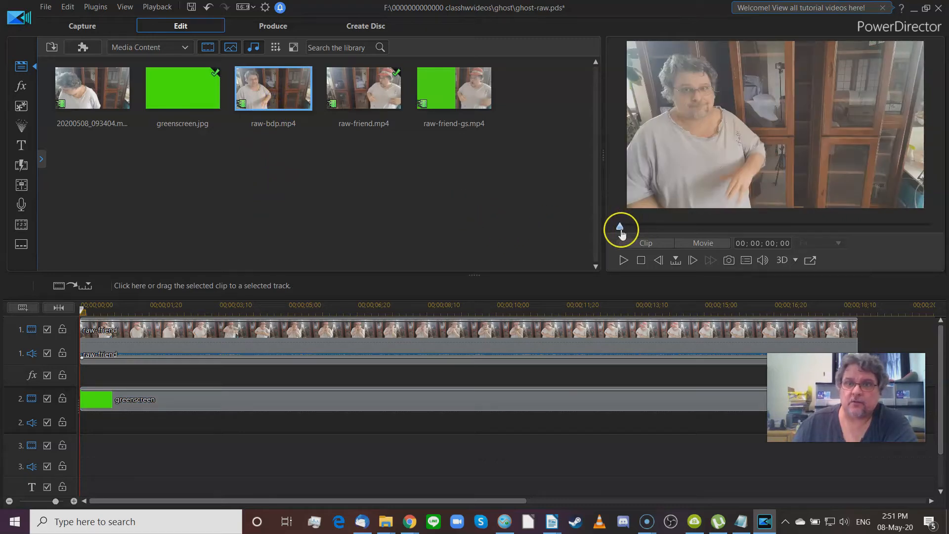
drag(620, 230, 640, 227)
click(441, 85)
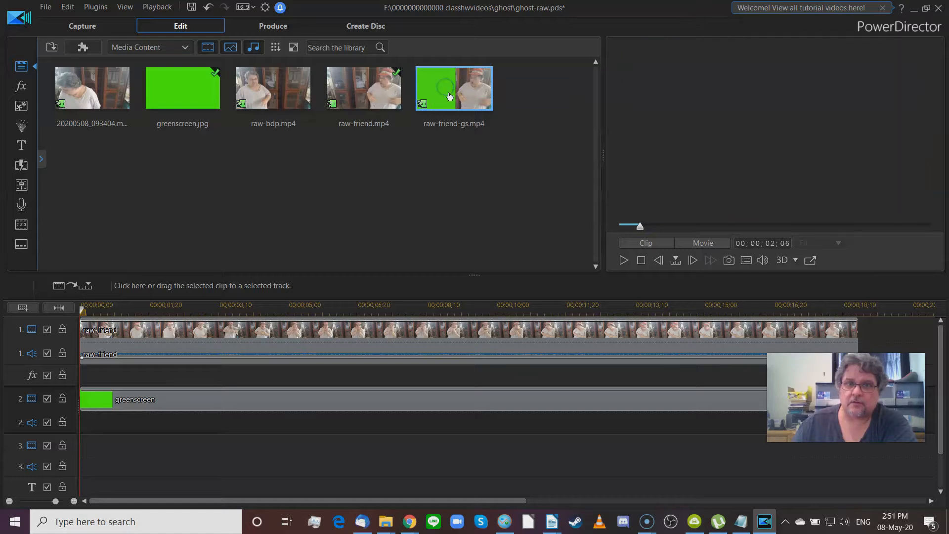
drag(621, 231, 605, 239)
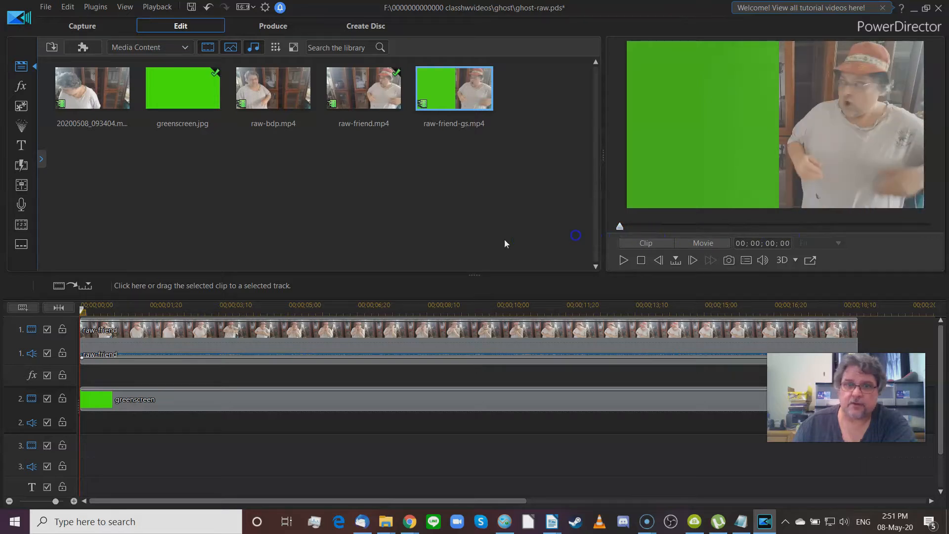
click(321, 341)
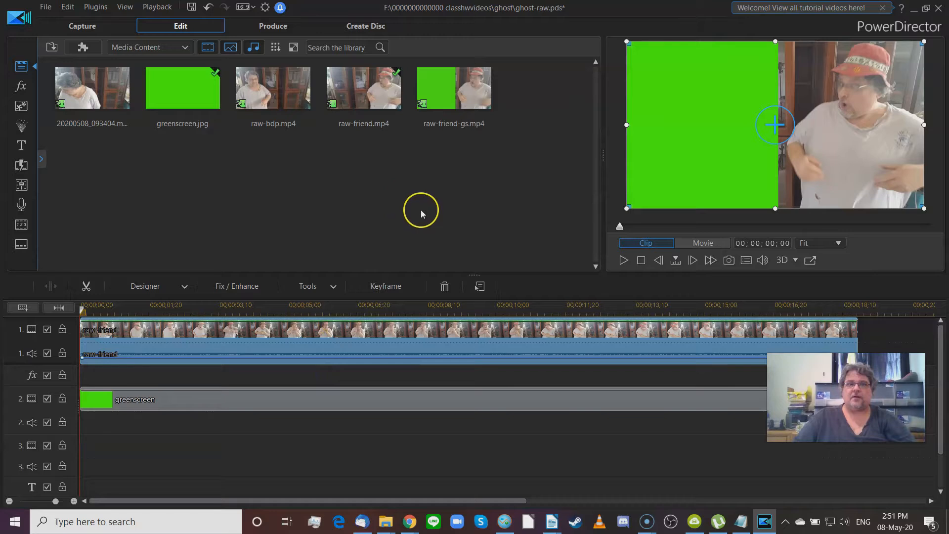
click(338, 401)
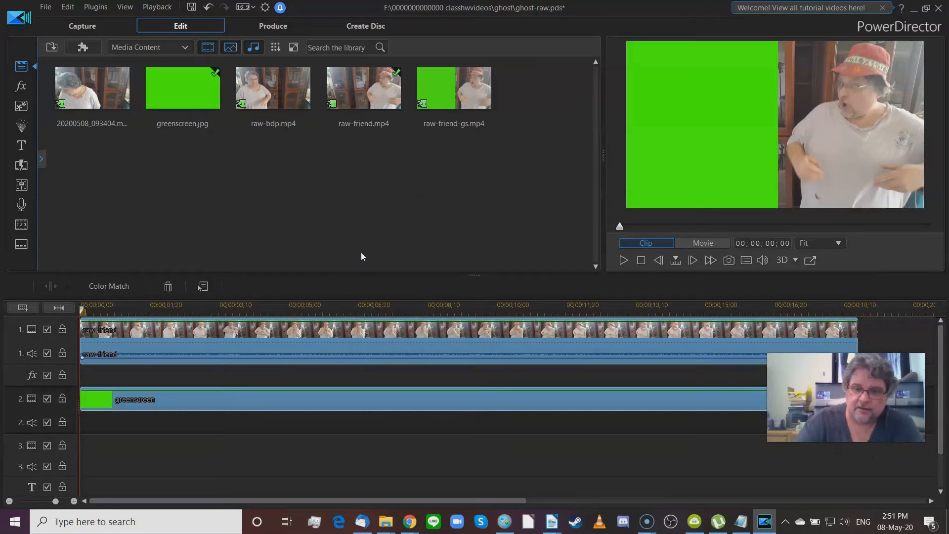
Step: Delete the raw-friend and greenscreen clips and put raw-bdp.mp4 on track 1, zoomed to fit
key(Delete)
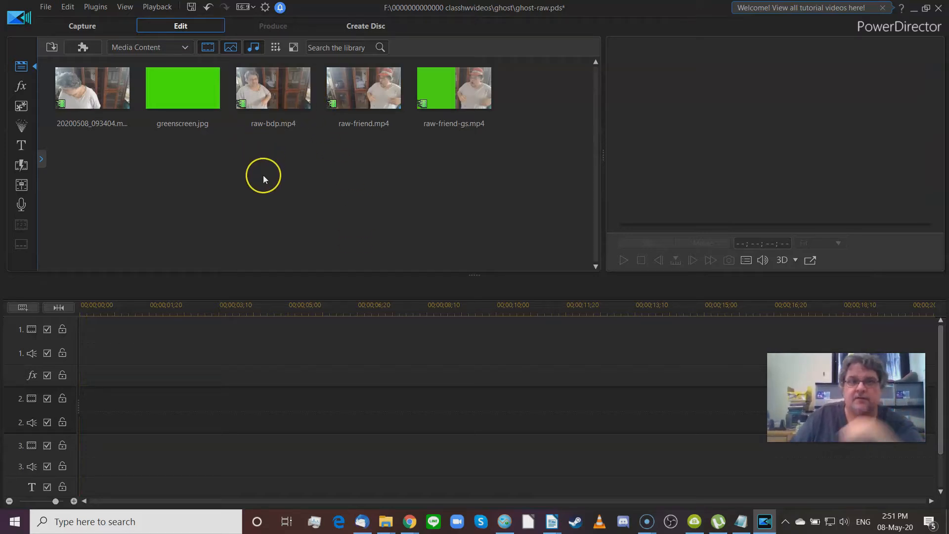
drag(271, 90, 83, 330)
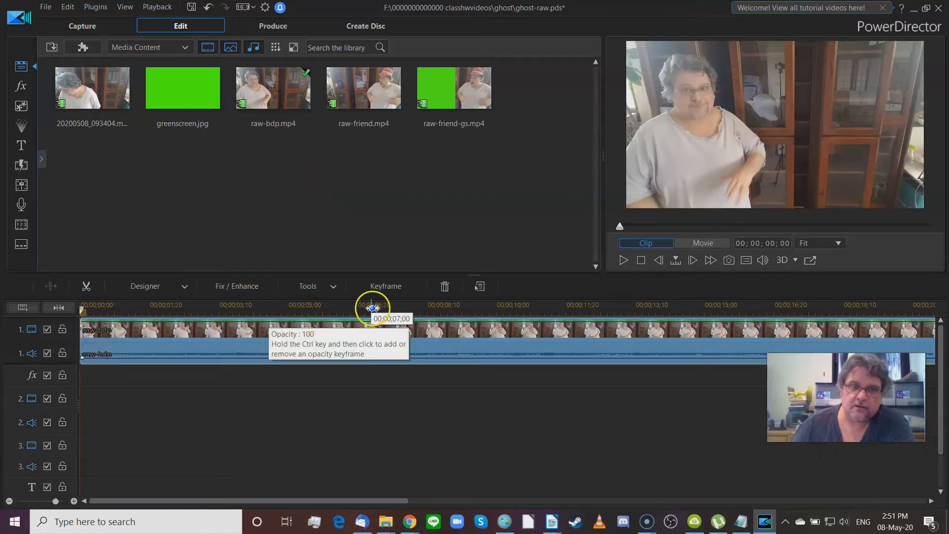
drag(368, 308, 219, 309)
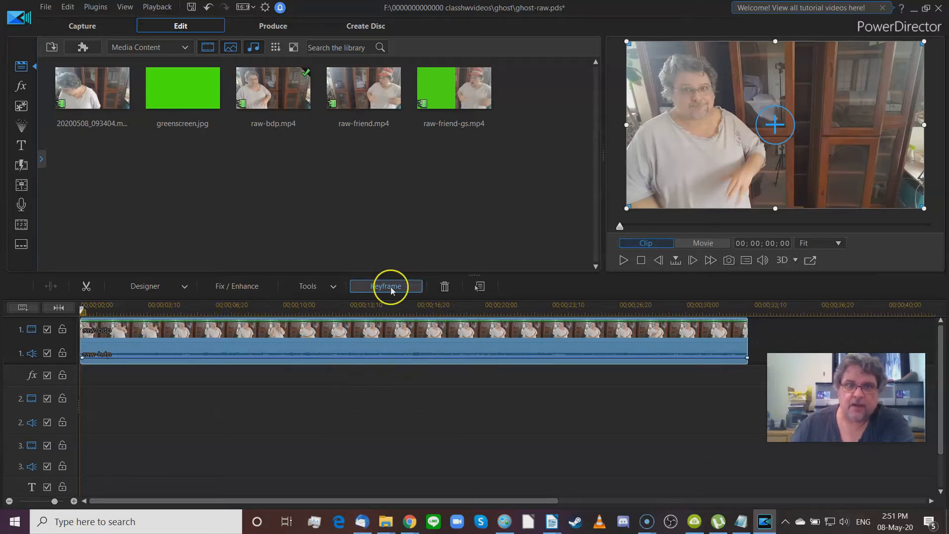
click(455, 101)
drag(454, 100, 305, 300)
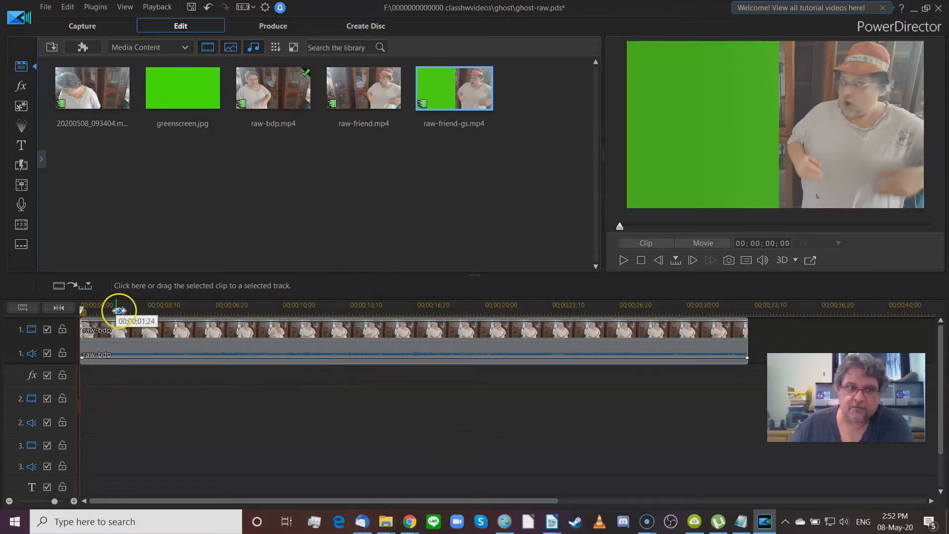
Step: Place raw-friend-gs.mp4 on track 2 from 00;00;09;00 to 00;00;27;21 over raw-bdp
click(158, 334)
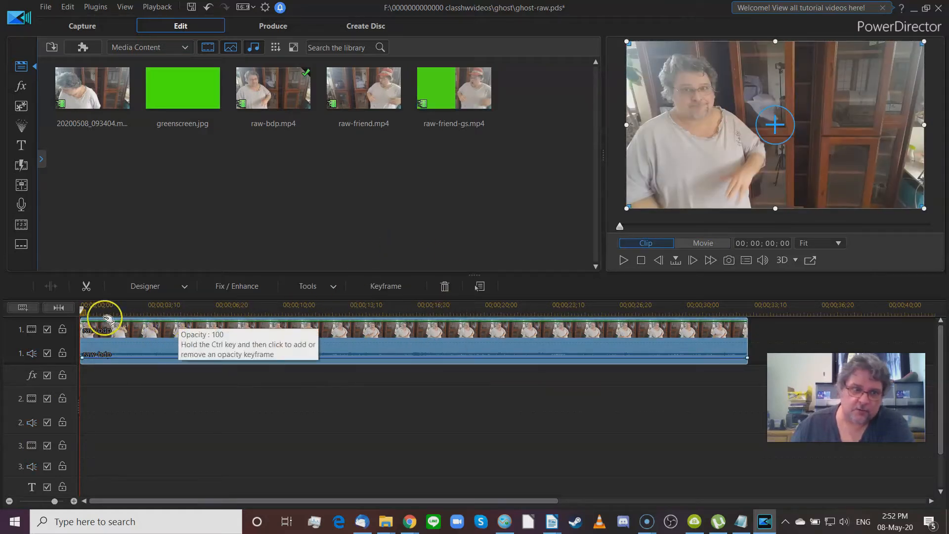
drag(82, 311, 265, 315)
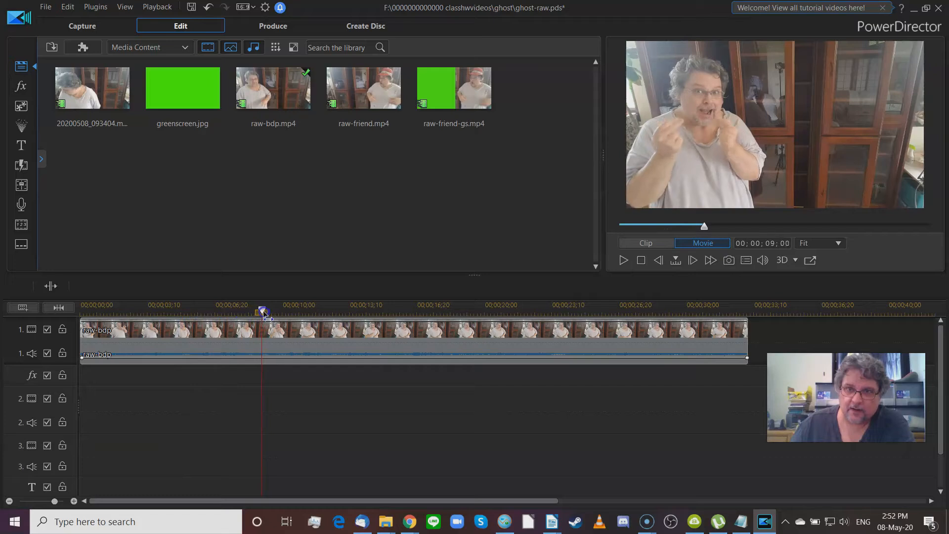
click(267, 327)
click(463, 102)
drag(463, 99, 264, 403)
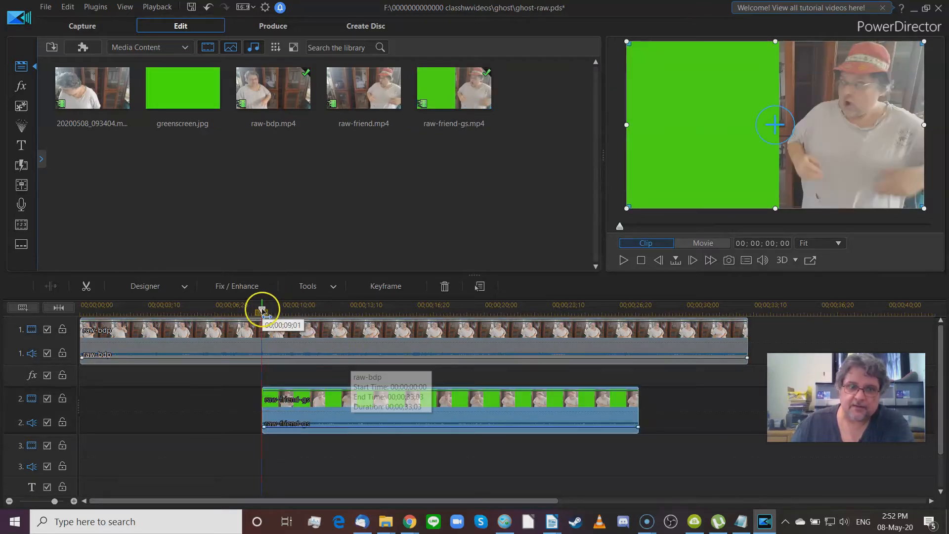
drag(262, 310, 474, 334)
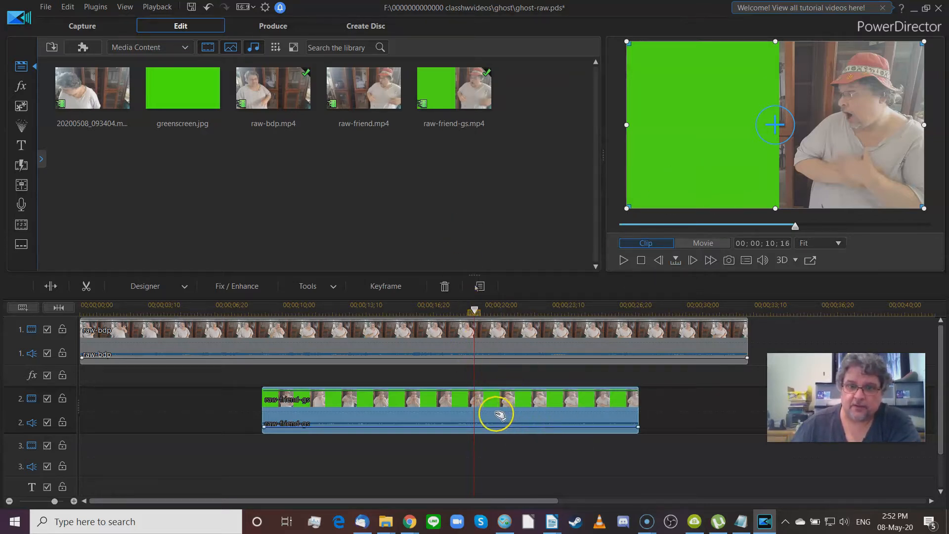
Step: Hide and reshow track 2, then compare the raw-bdp and raw-friend-gs clips
click(47, 398)
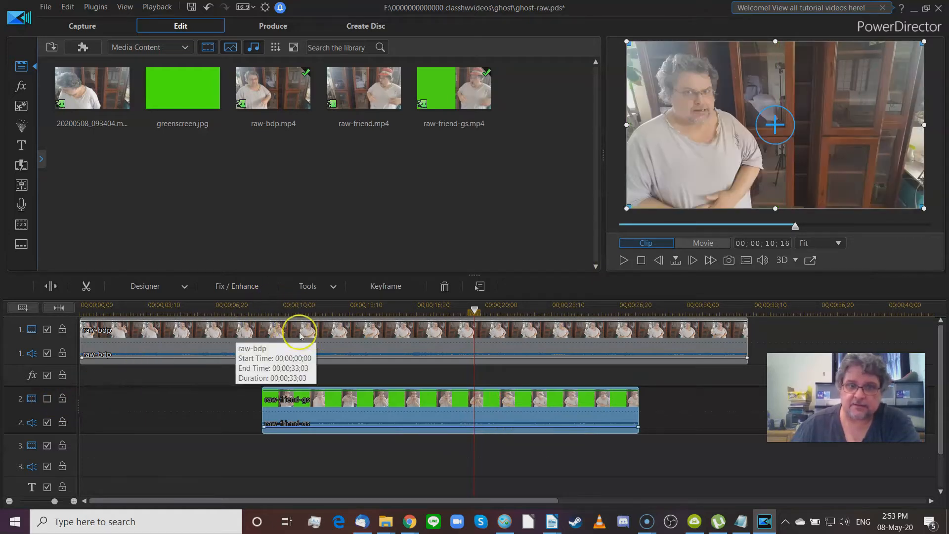
click(47, 399)
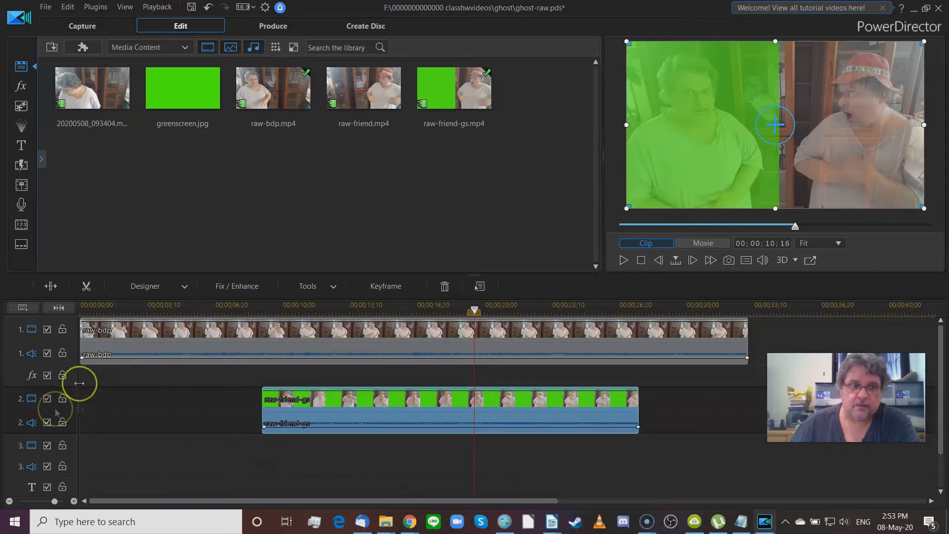
click(152, 343)
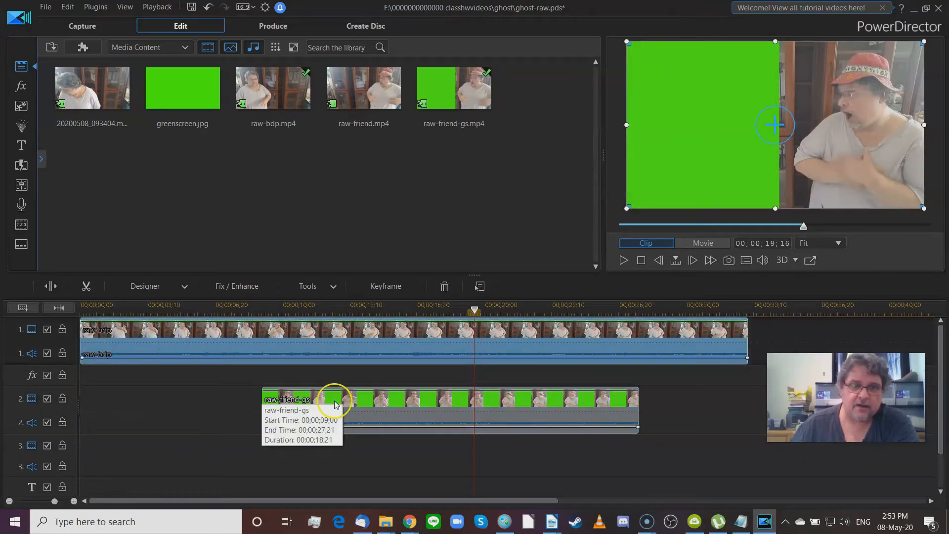
click(383, 406)
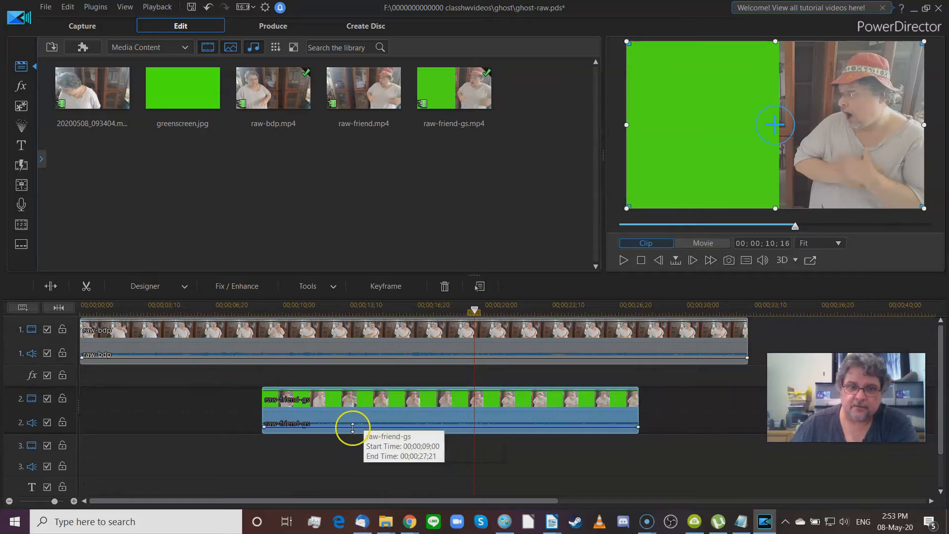
click(290, 329)
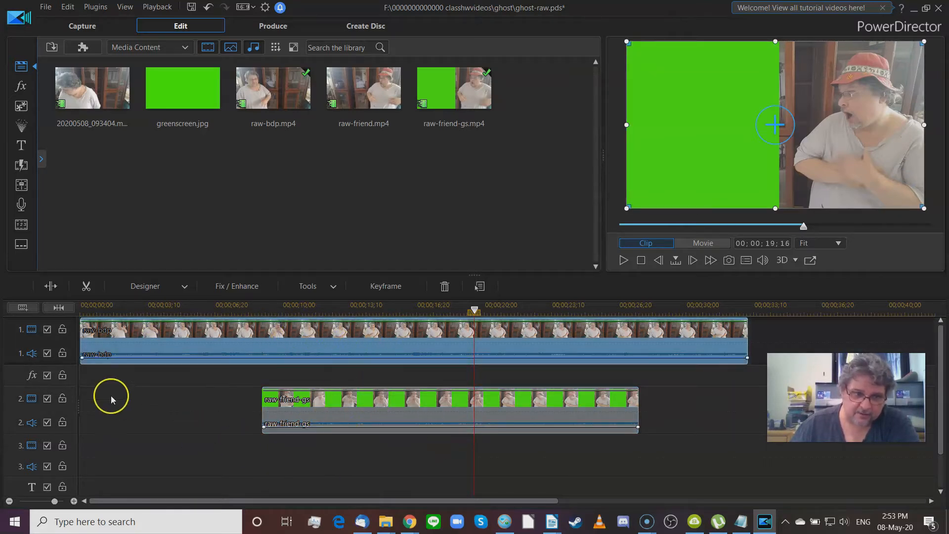
Step: Open the raw-friend-gs clip on track 2 in the PiP Designer
click(401, 404)
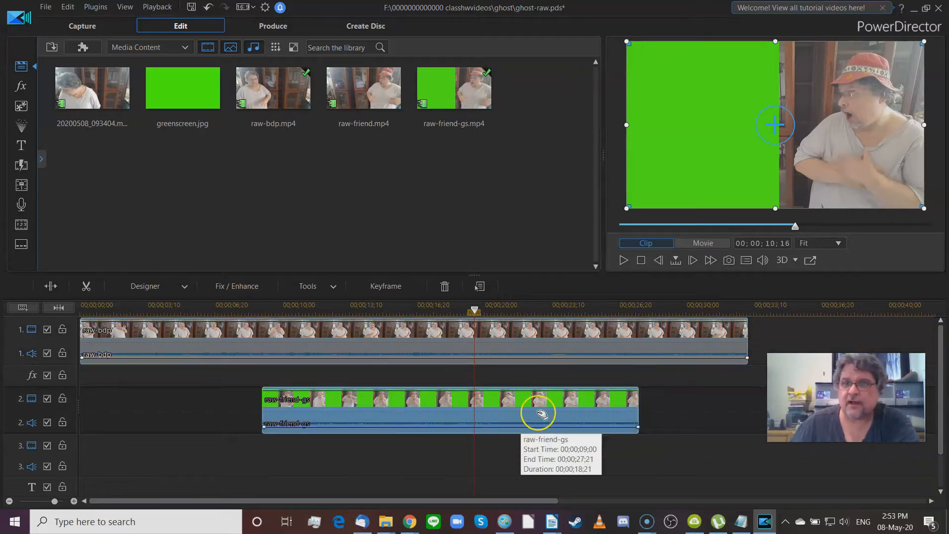
click(405, 329)
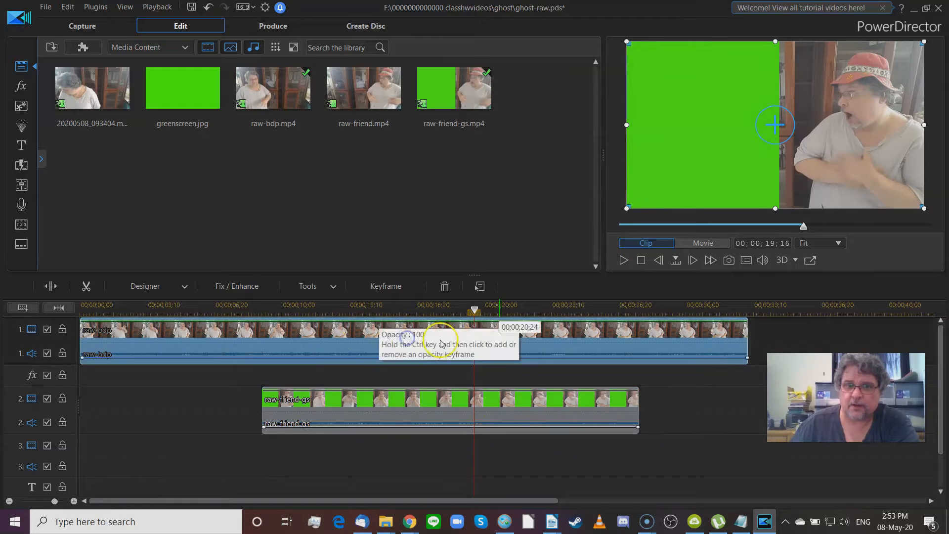
click(397, 406)
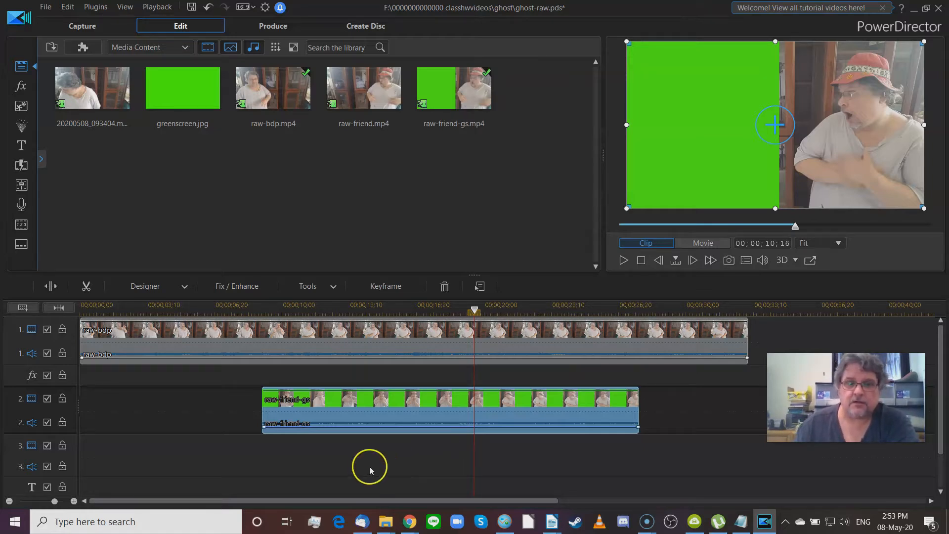
double_click(365, 404)
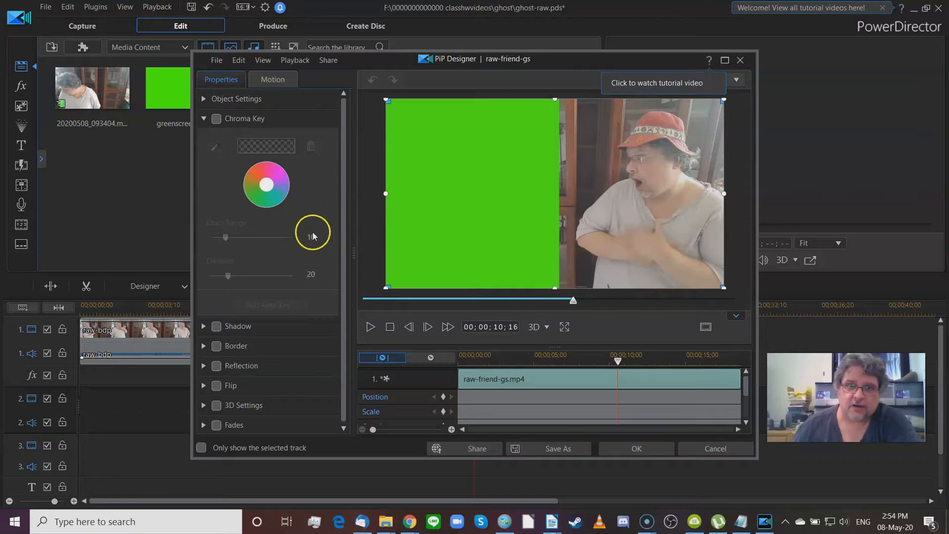
Step: Enable Chroma Key for raw-friend-gs, sample its green background as the key colour, and apply
click(216, 119)
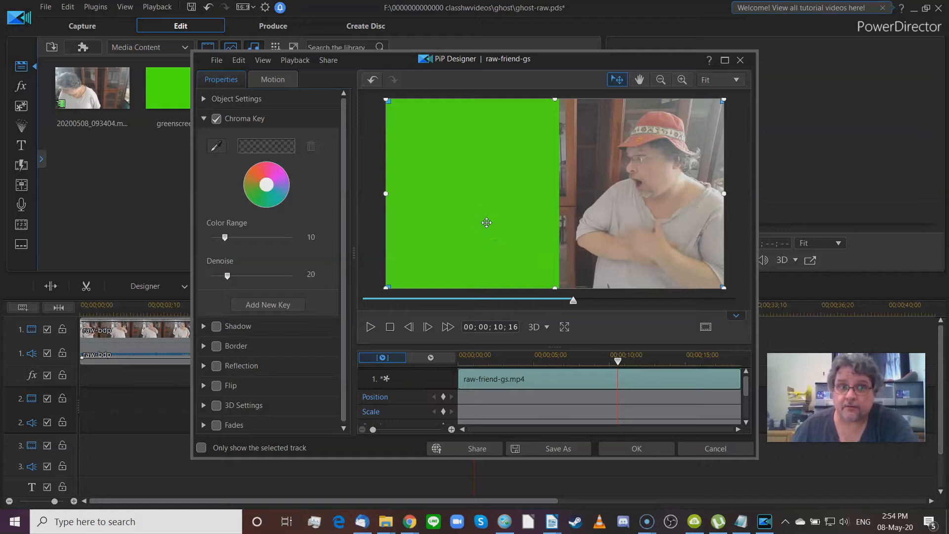
click(217, 146)
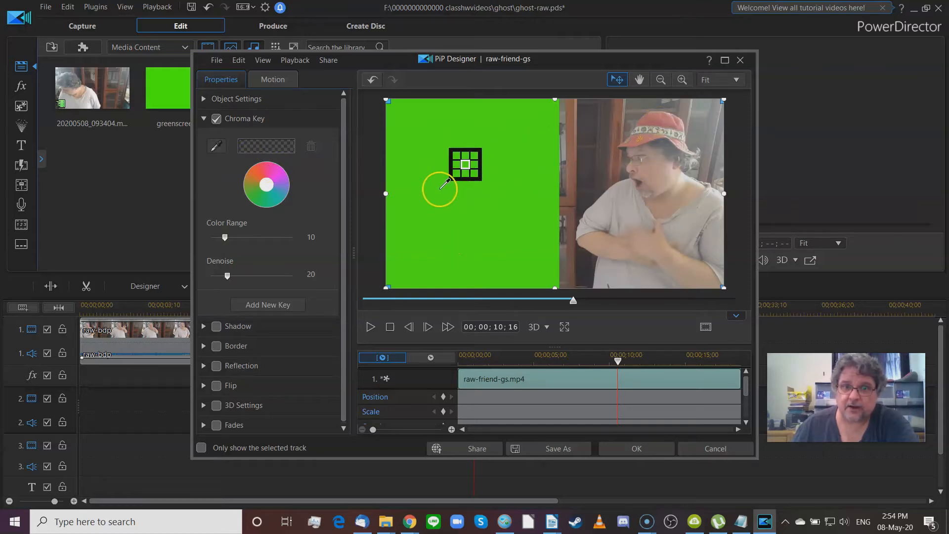
drag(451, 188, 463, 235)
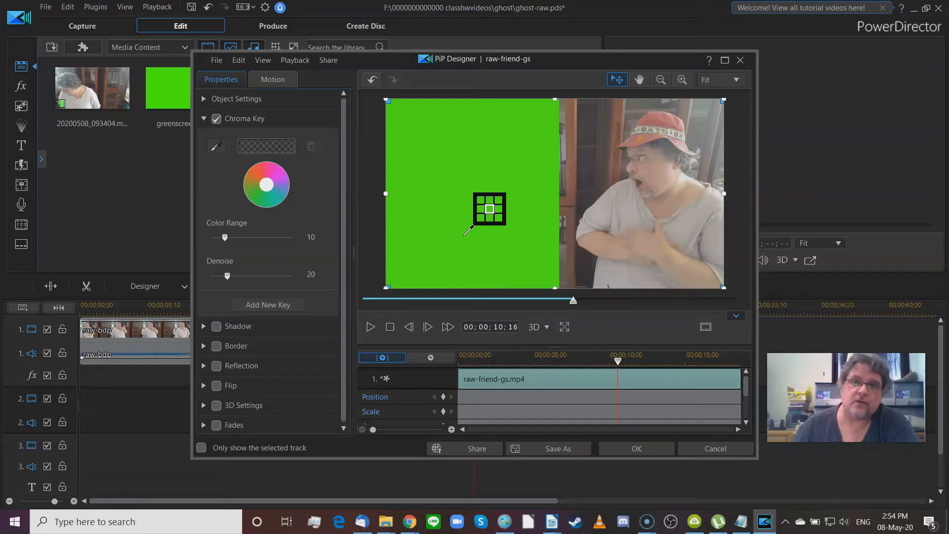
drag(465, 235, 441, 177)
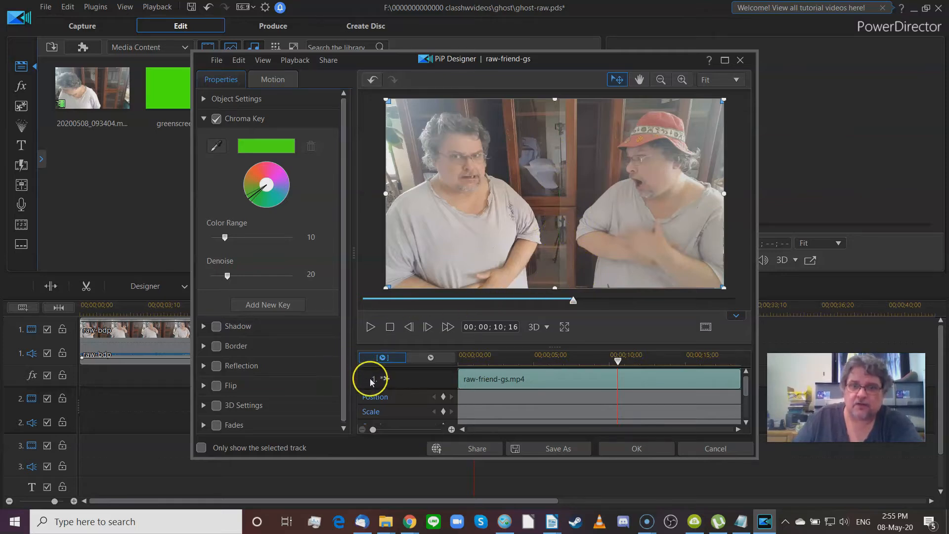
click(636, 450)
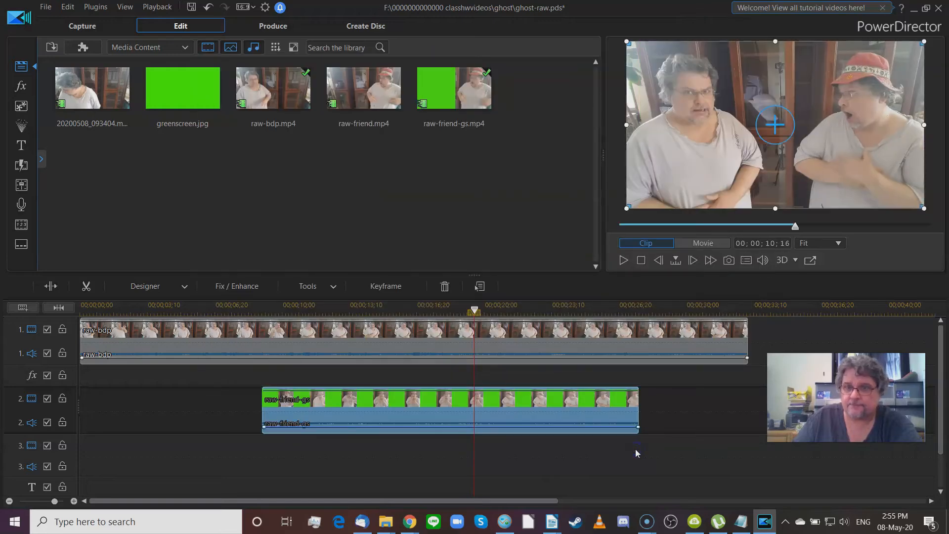
Step: Rewind the preview to 0 and switch it to Movie mode for playback
drag(796, 229, 700, 241)
click(708, 243)
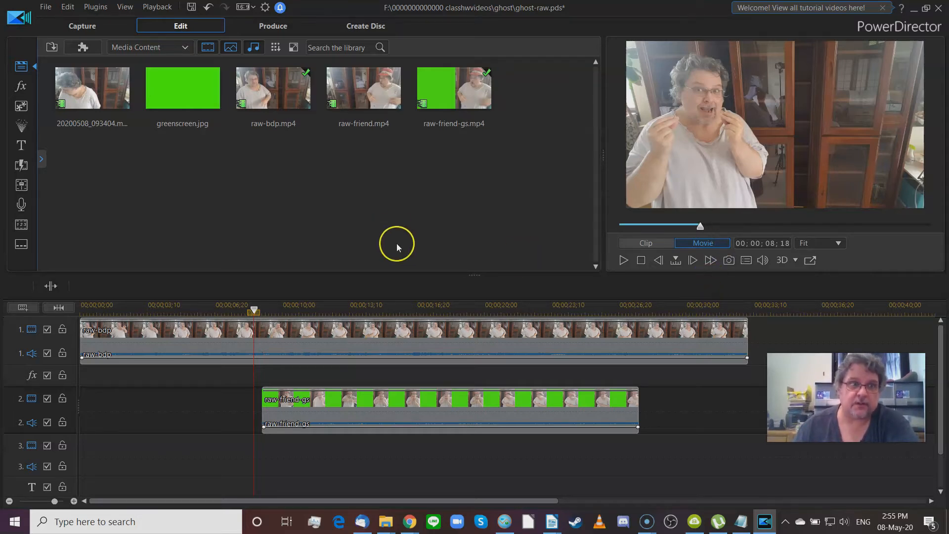
Step: Add Fade transitions from My Favorites to raw-bdp's ends and raw-friend-gs's start
click(21, 166)
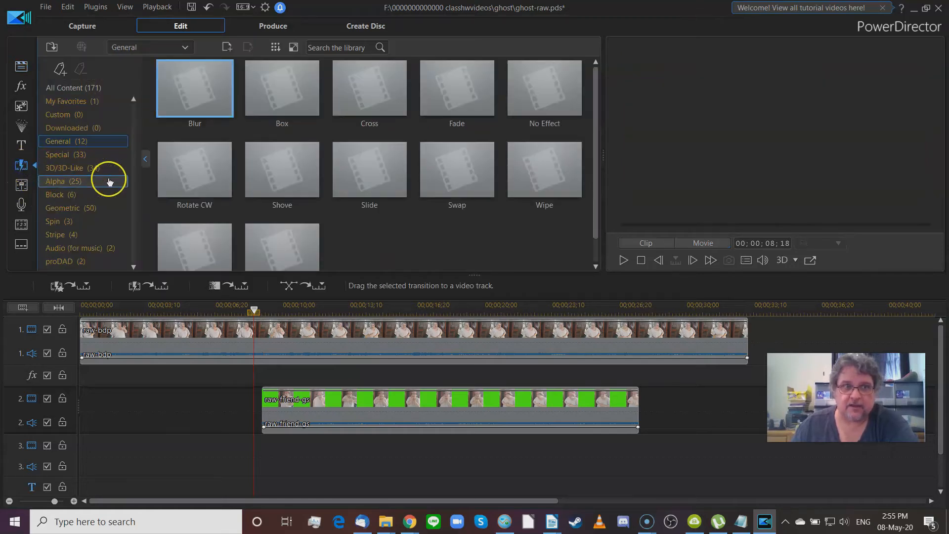
click(79, 104)
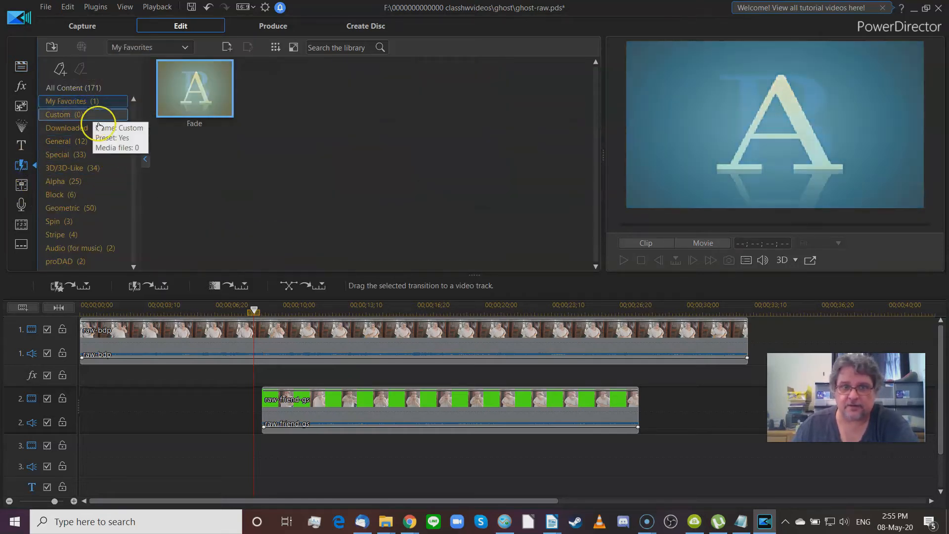
drag(196, 98, 81, 337)
drag(186, 99, 741, 335)
drag(195, 92, 622, 403)
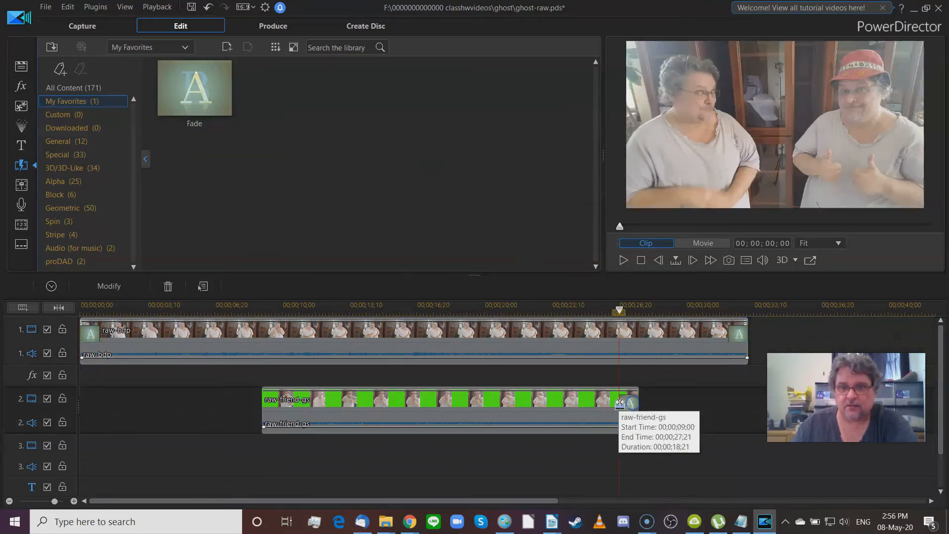
drag(207, 103, 274, 378)
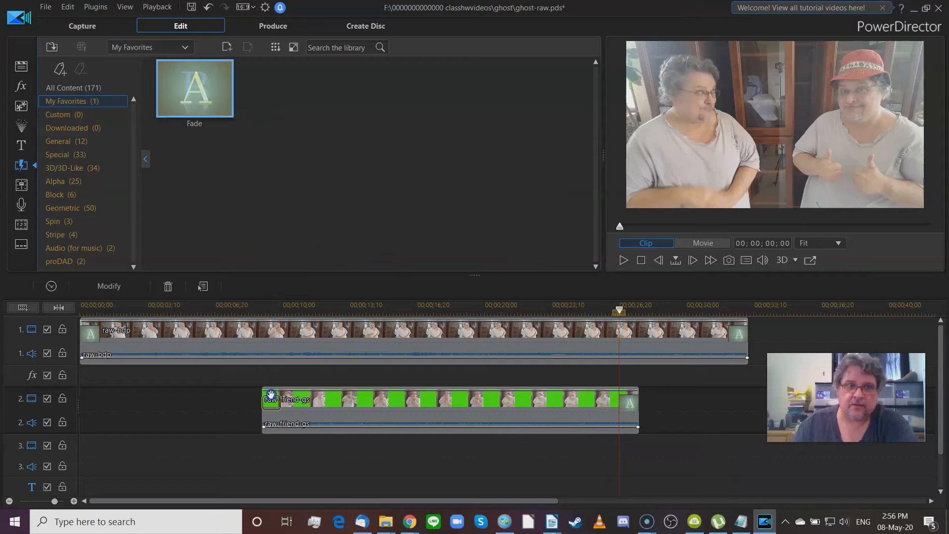
drag(261, 311, 234, 365)
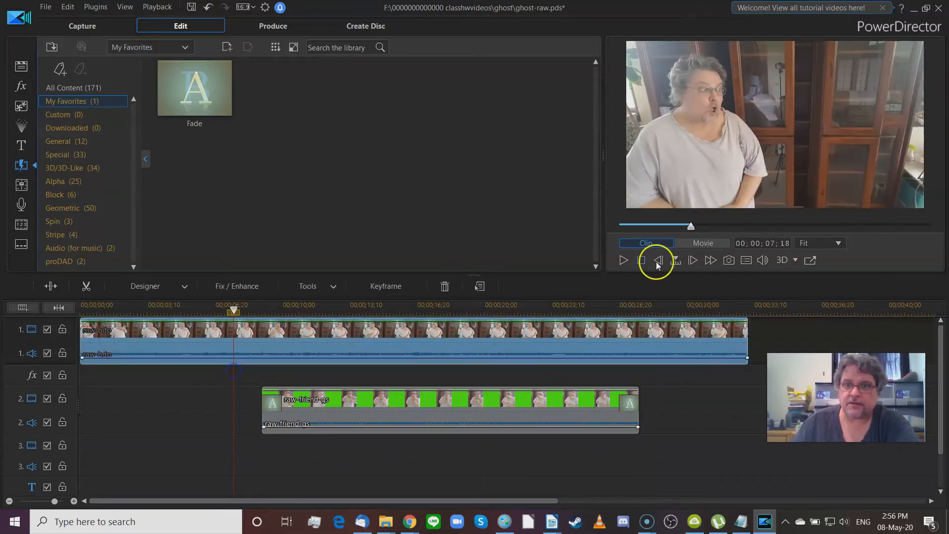
click(687, 243)
click(623, 260)
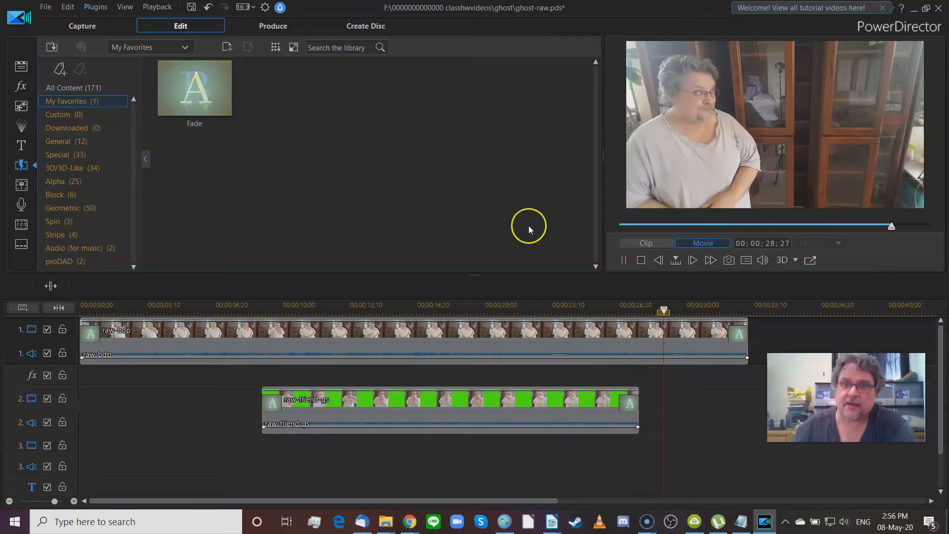
click(626, 263)
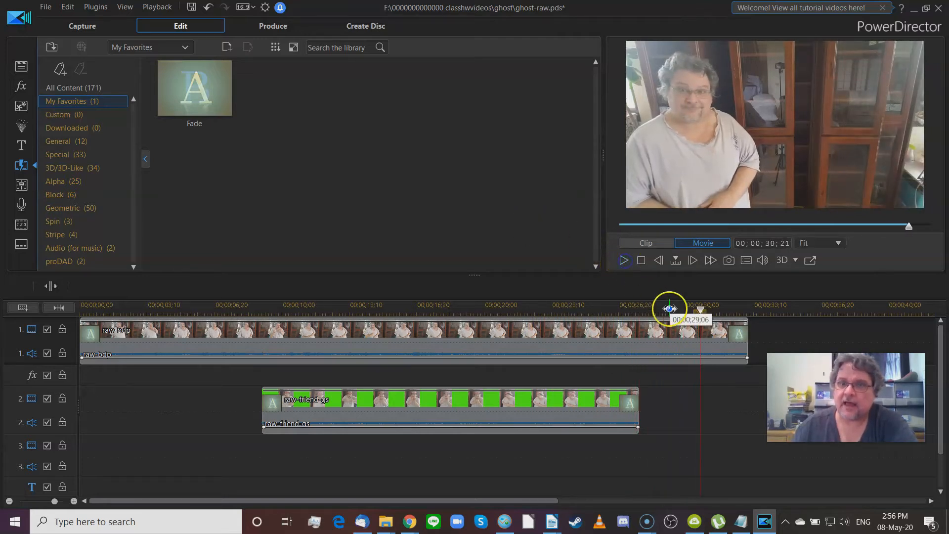
drag(701, 310, 241, 344)
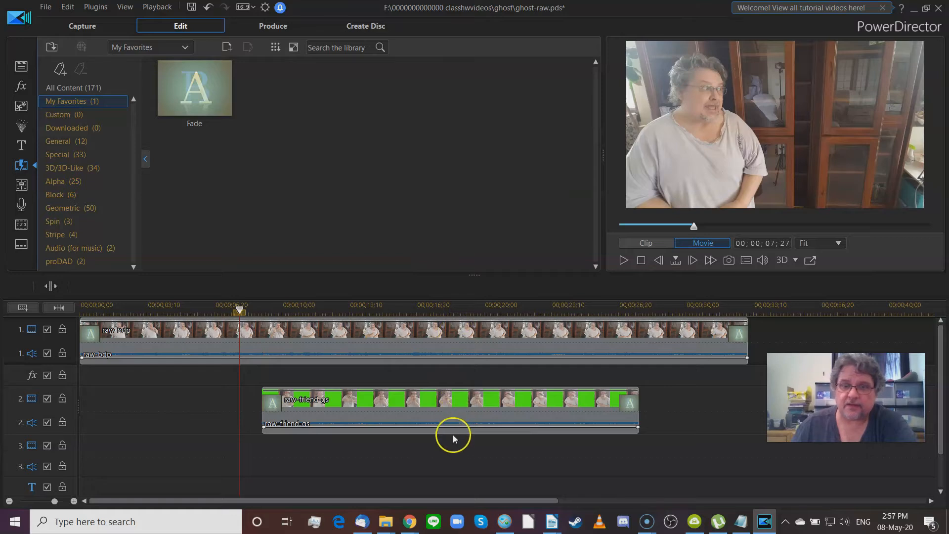
drag(240, 311, 366, 326)
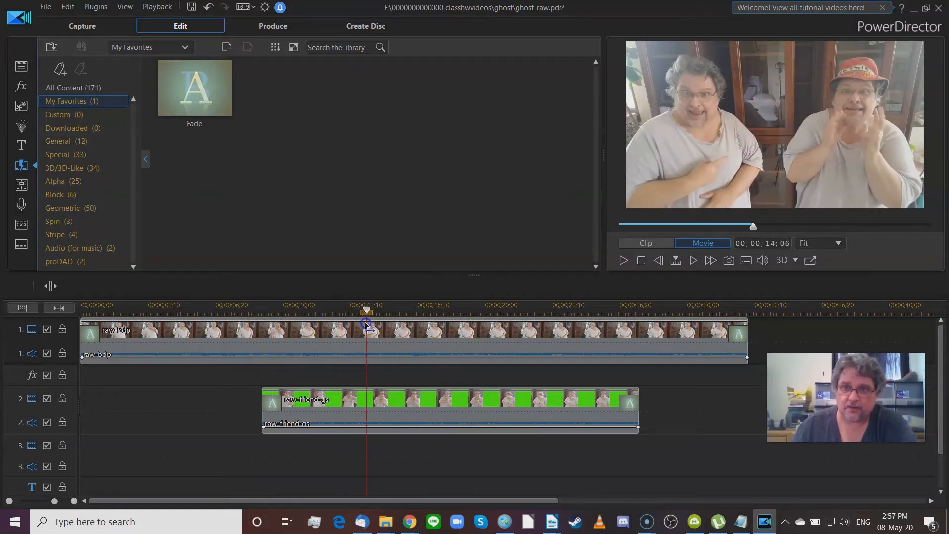
key(space)
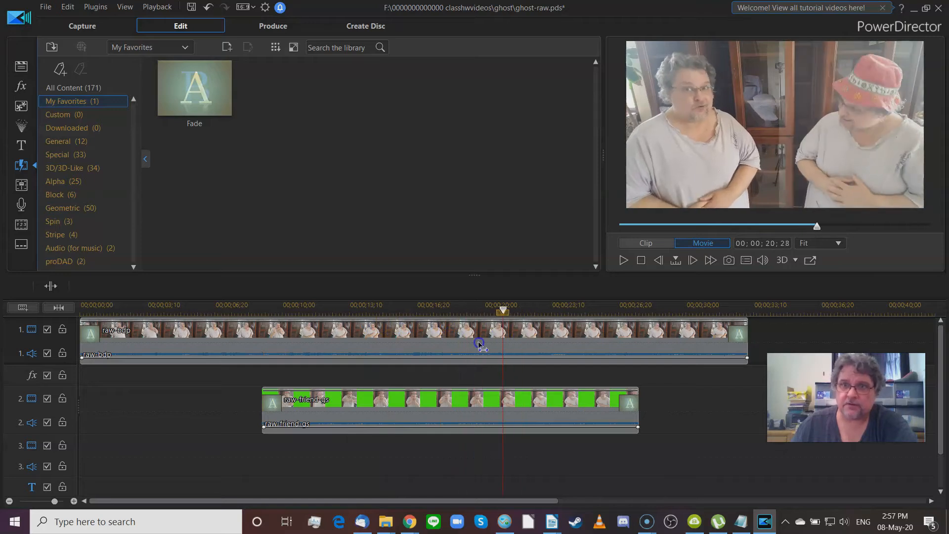
drag(381, 352, 227, 354)
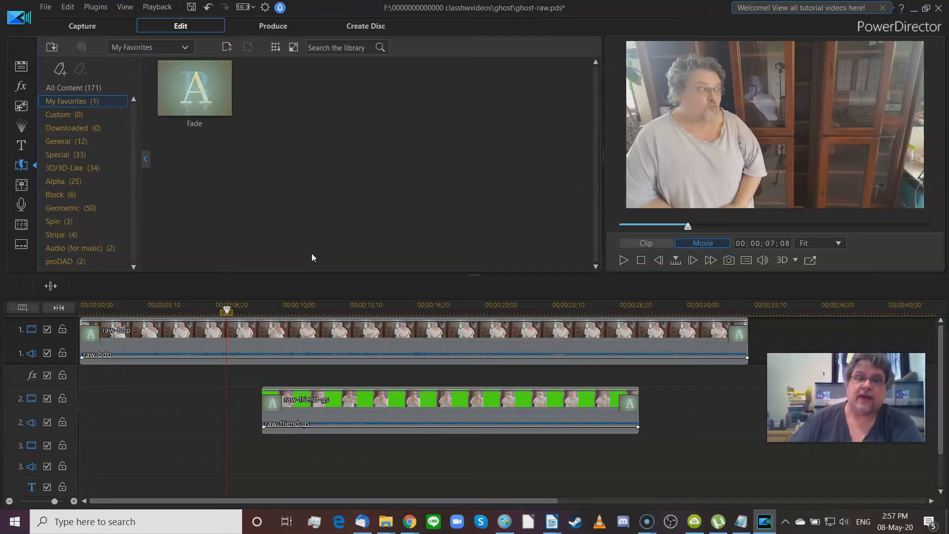
drag(227, 311, 397, 319)
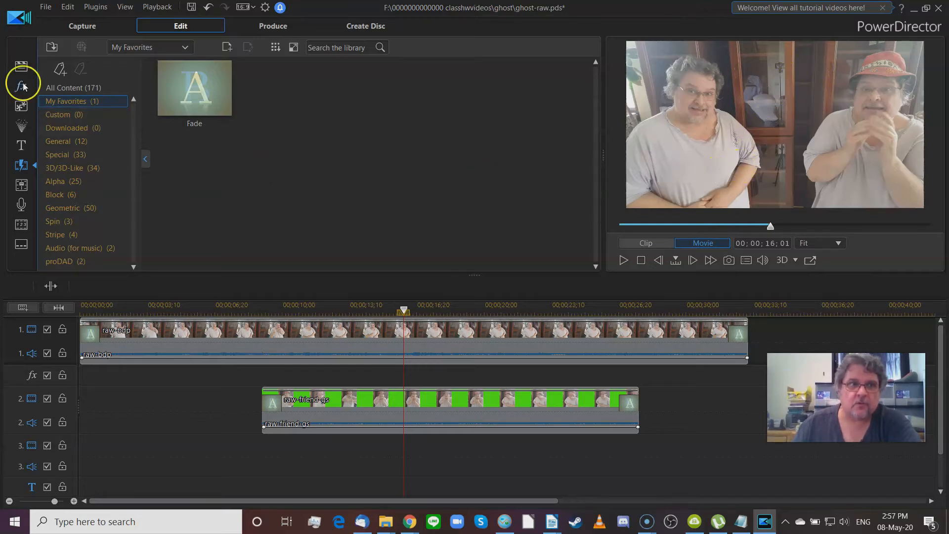
Step: Show the five project clips in the Media Room and select raw-friend-gs on track 2
click(21, 66)
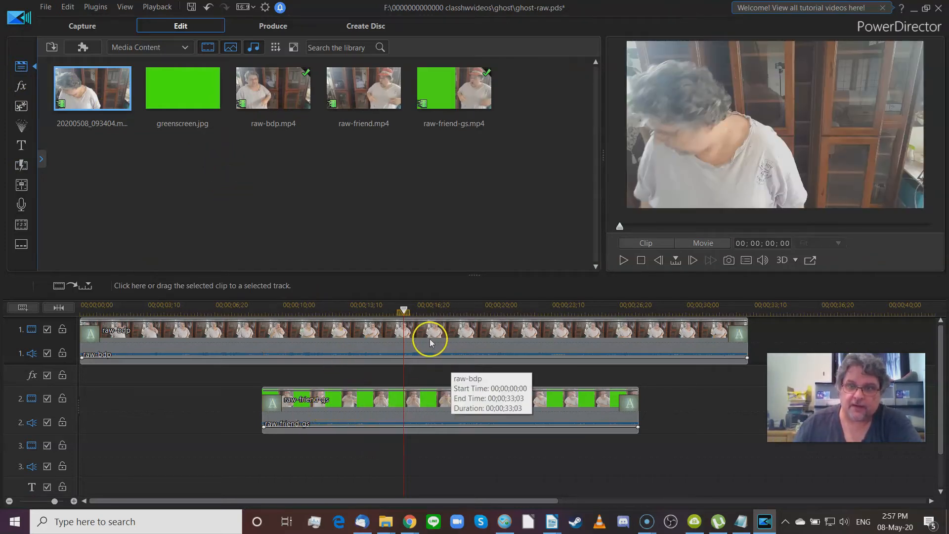
click(373, 404)
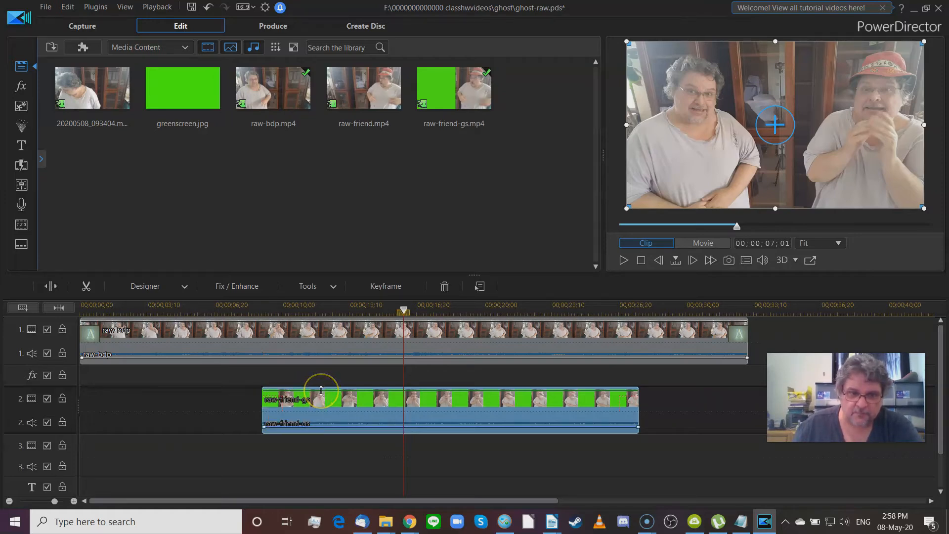
Step: Add opacity keyframes to raw-friend-gs and pull the start keyframe below 97
ctrl+click(263, 391)
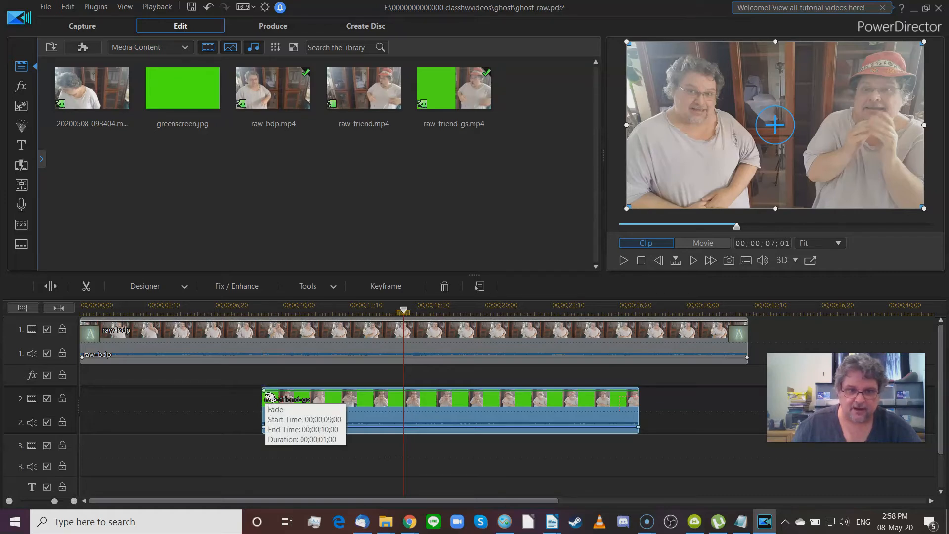
click(271, 399)
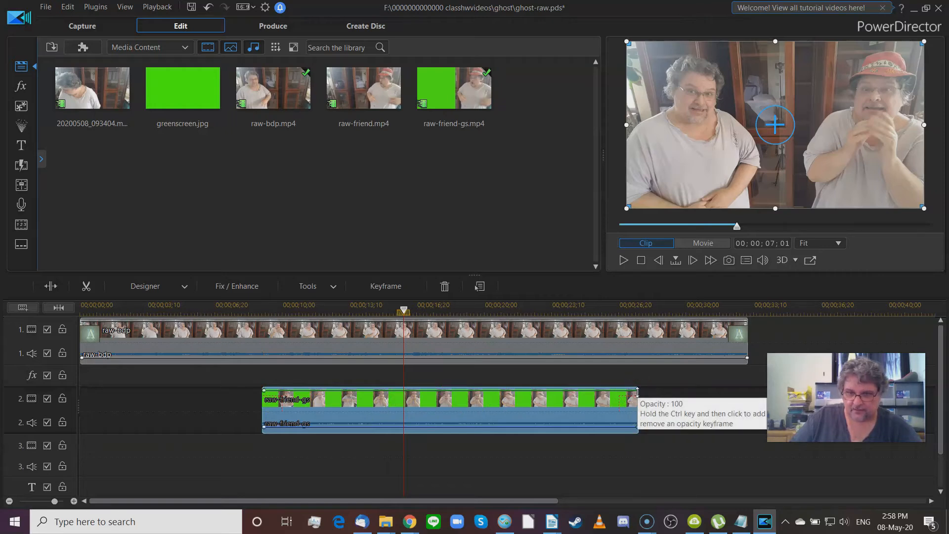
drag(638, 392, 639, 394)
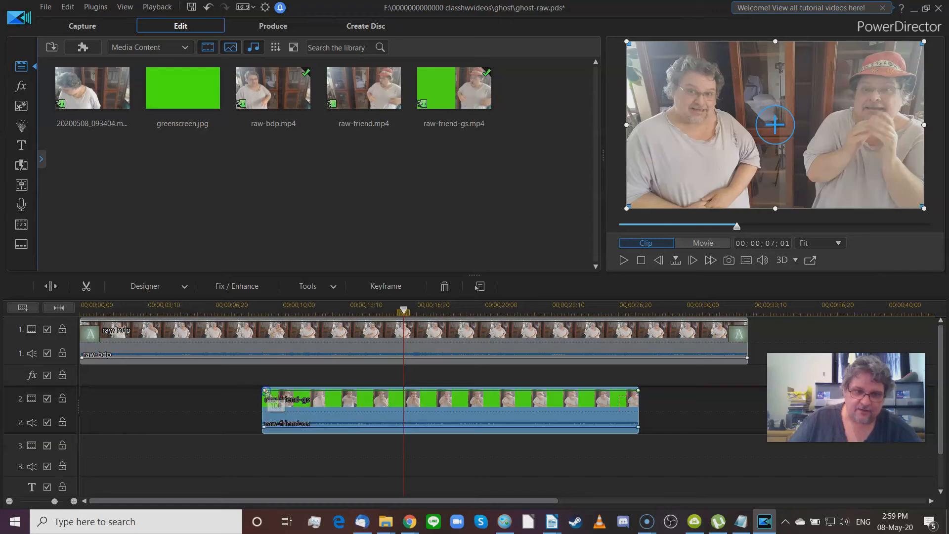
click(267, 391)
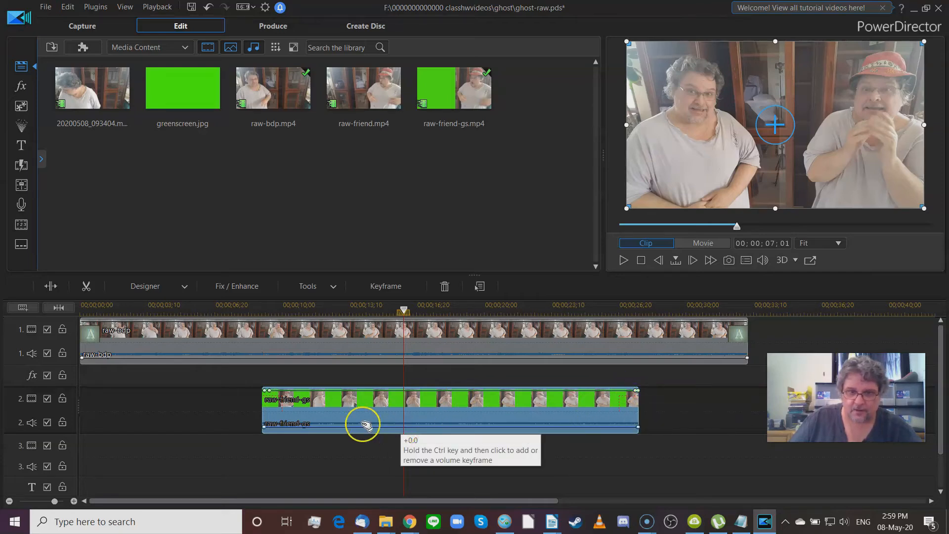
drag(271, 393, 270, 394)
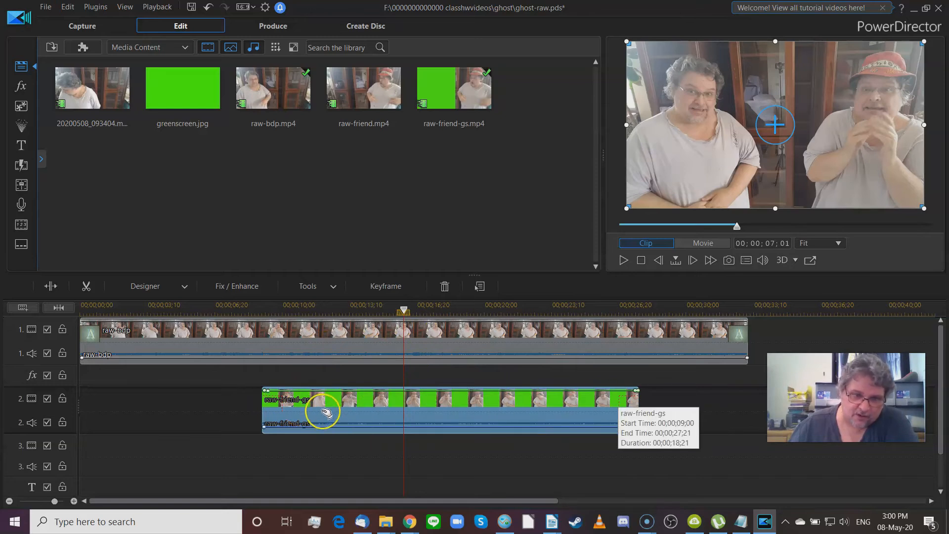
drag(269, 394, 268, 394)
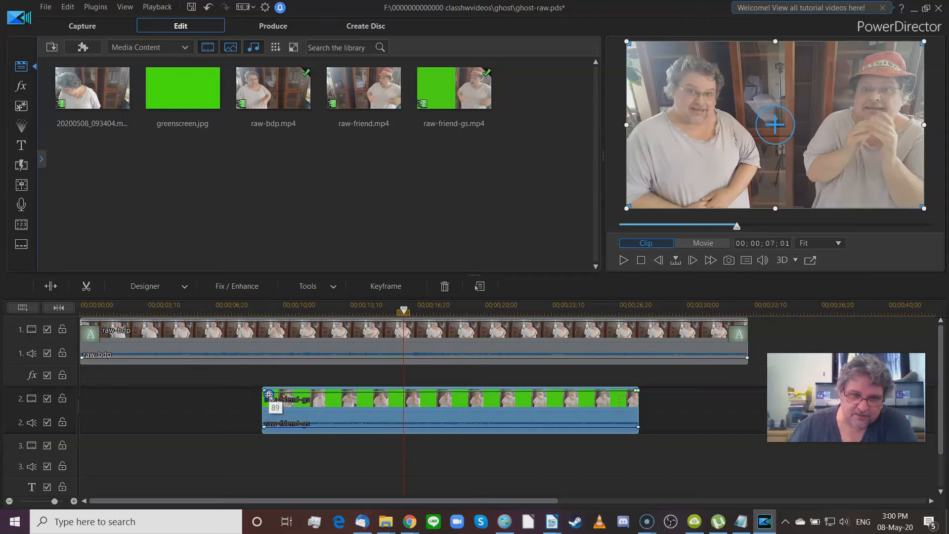
drag(269, 395, 268, 402)
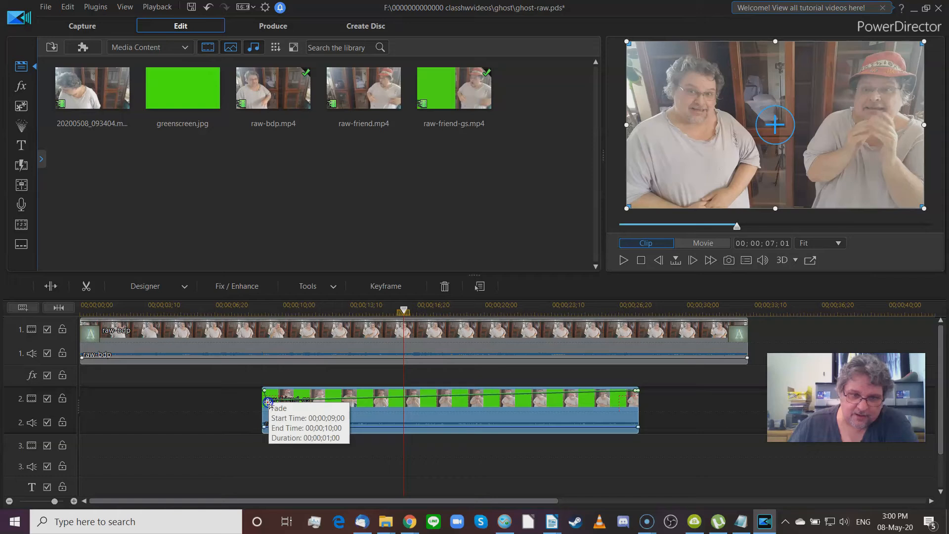
drag(268, 403, 268, 403)
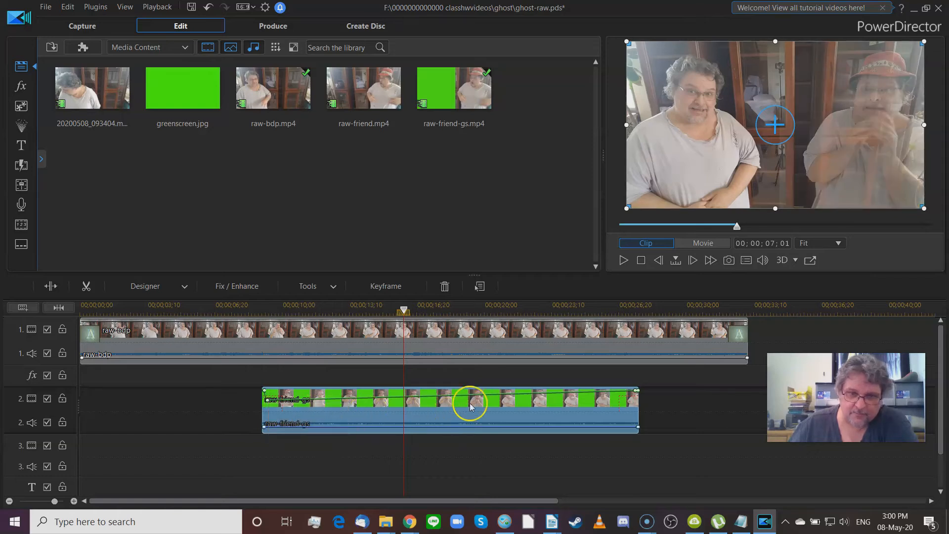
Step: Lower the end opacity keyframe and level the start keyframe to match it
click(269, 402)
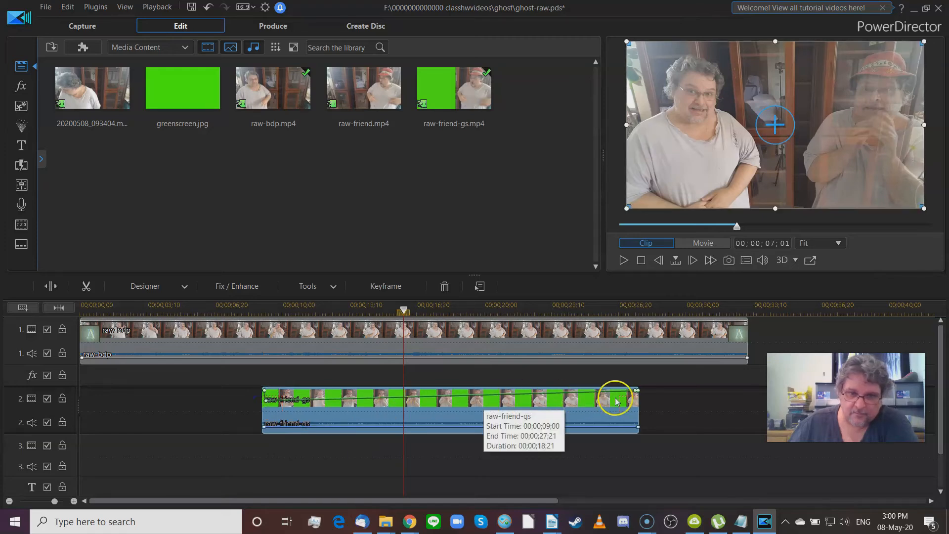
drag(633, 393, 637, 393)
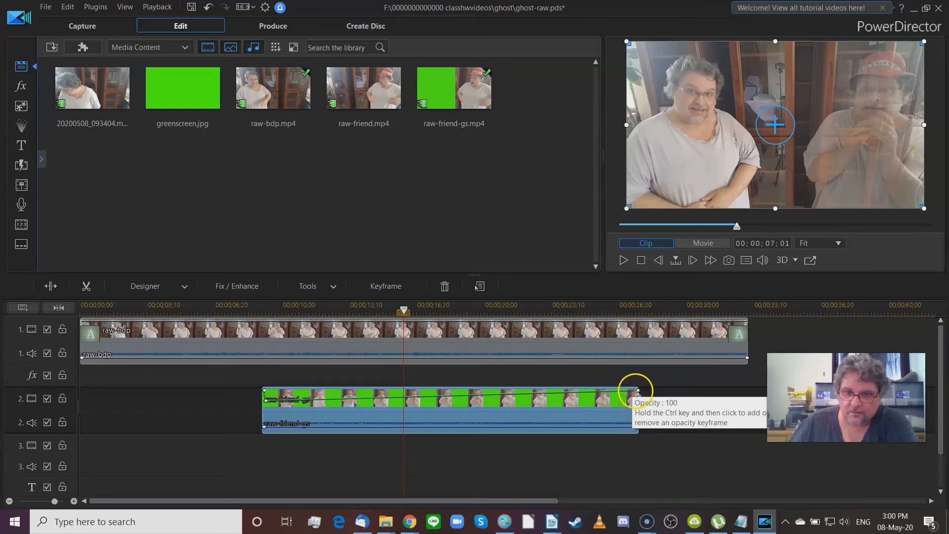
drag(637, 396, 637, 408)
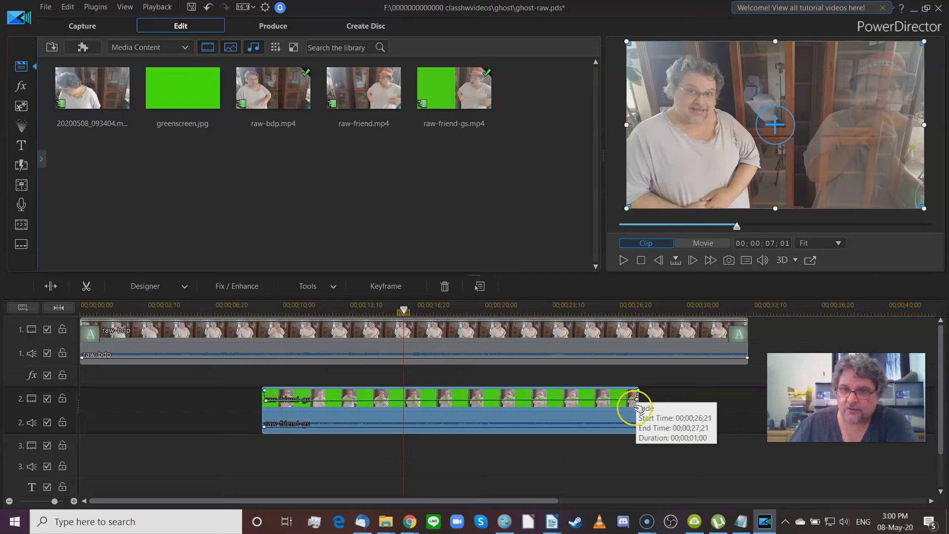
drag(638, 402, 638, 398)
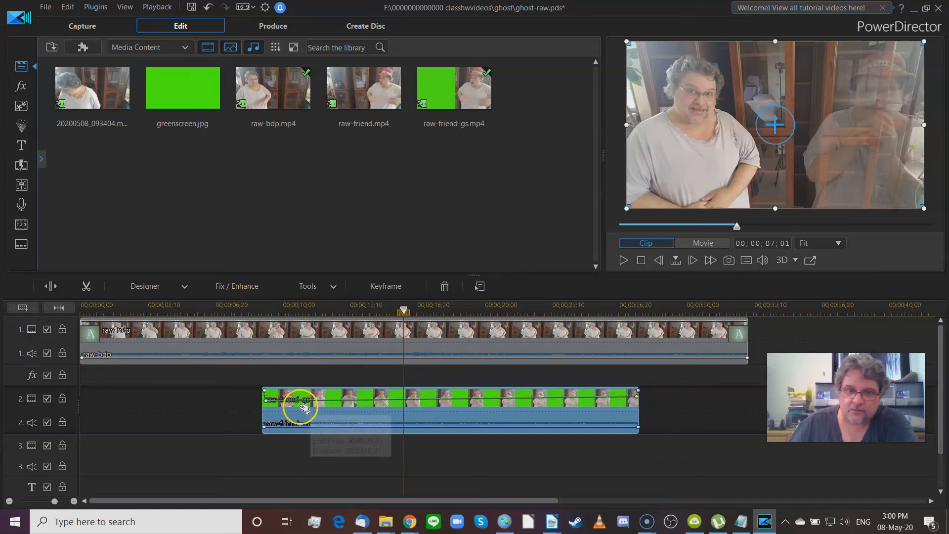
drag(267, 403, 259, 395)
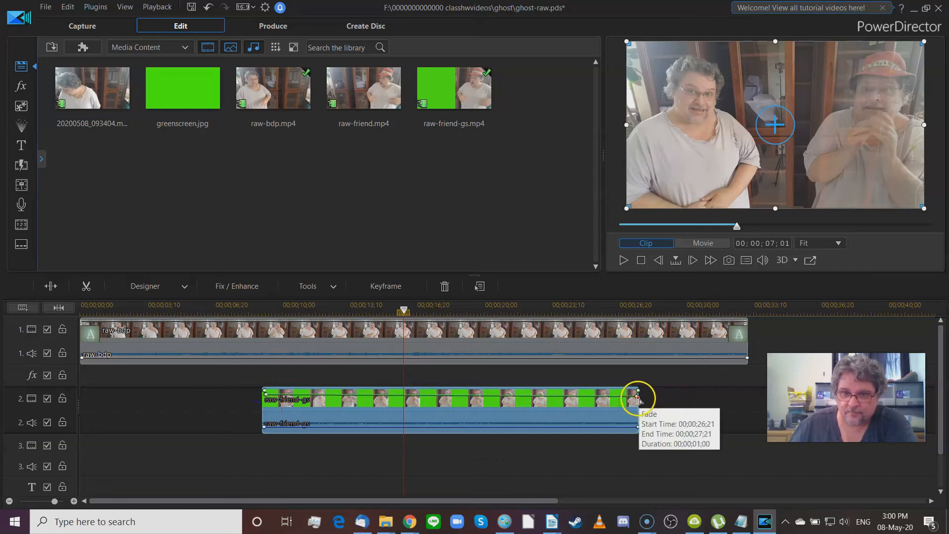
drag(639, 399, 637, 398)
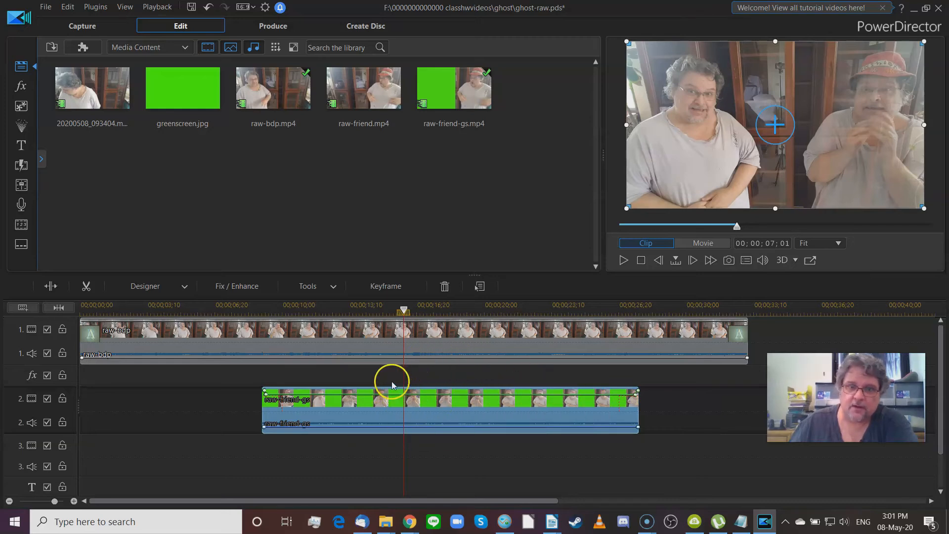
drag(404, 311, 233, 328)
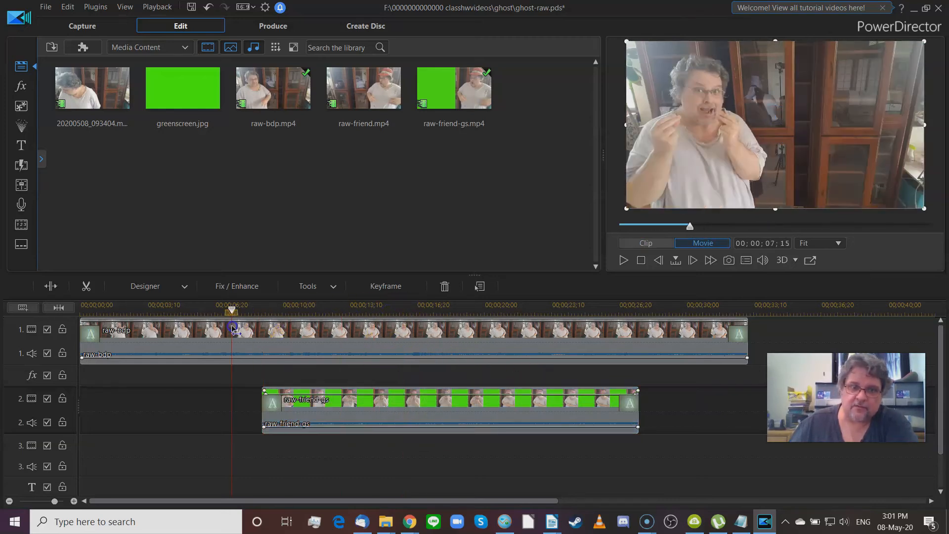
click(232, 327)
click(706, 244)
click(638, 264)
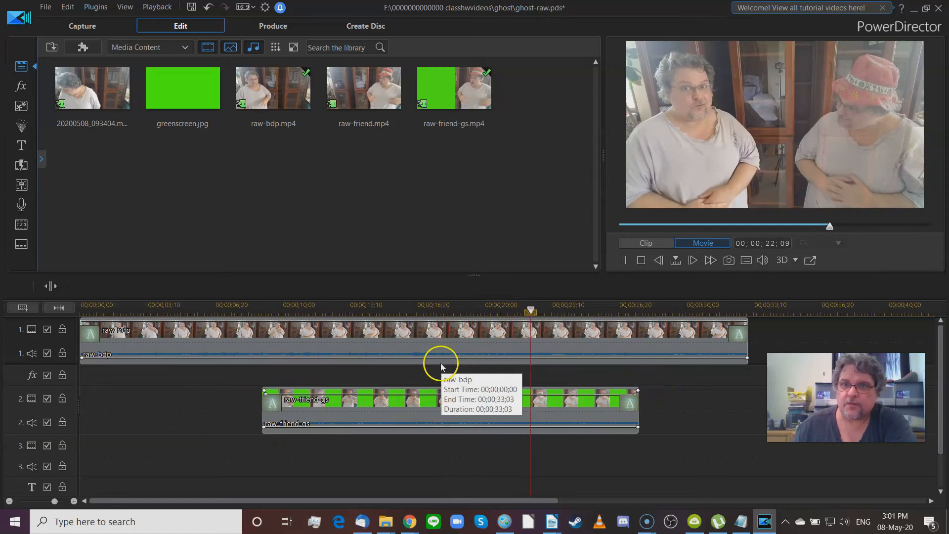
click(624, 260)
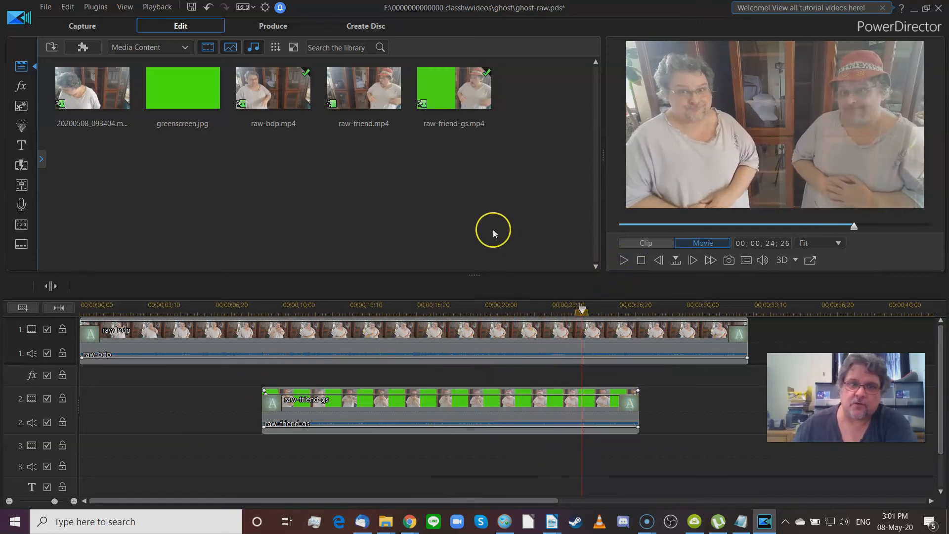